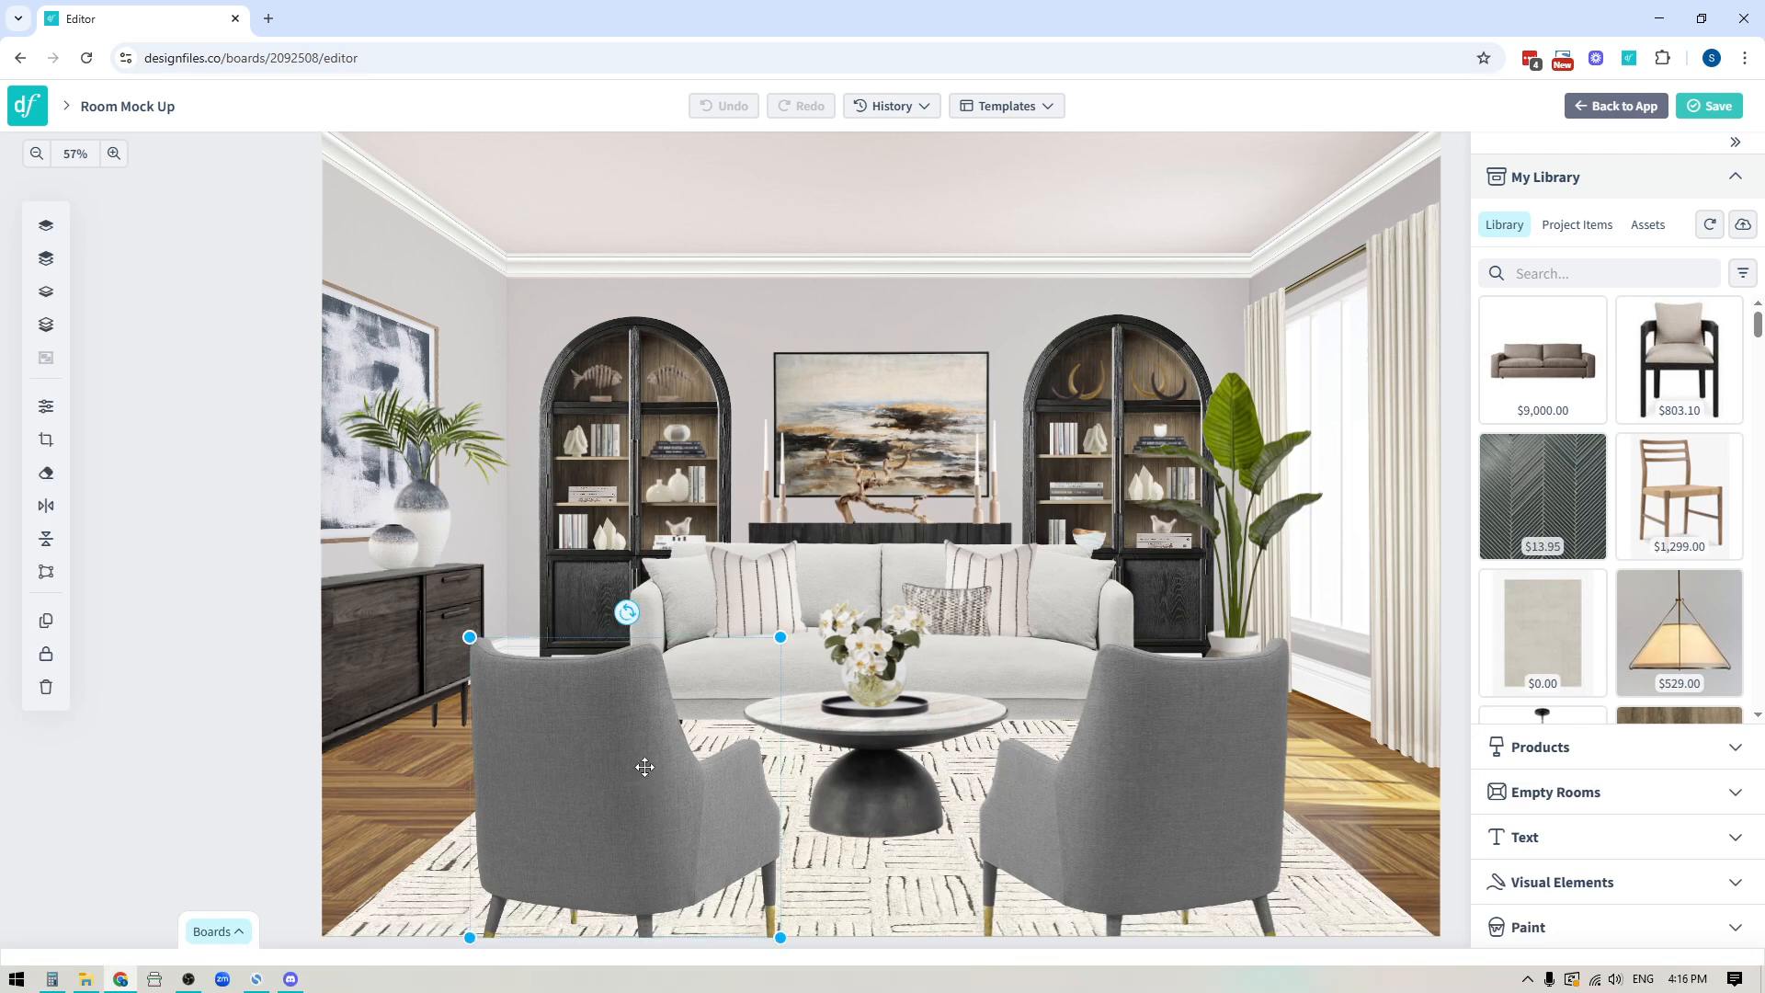
- Delete both grey armchairs and the patterned rug from the room mock-up
left_click(645, 766)
key("Delete")
left_click(1058, 779)
key("Delete")
left_click(702, 839)
key("Delete")
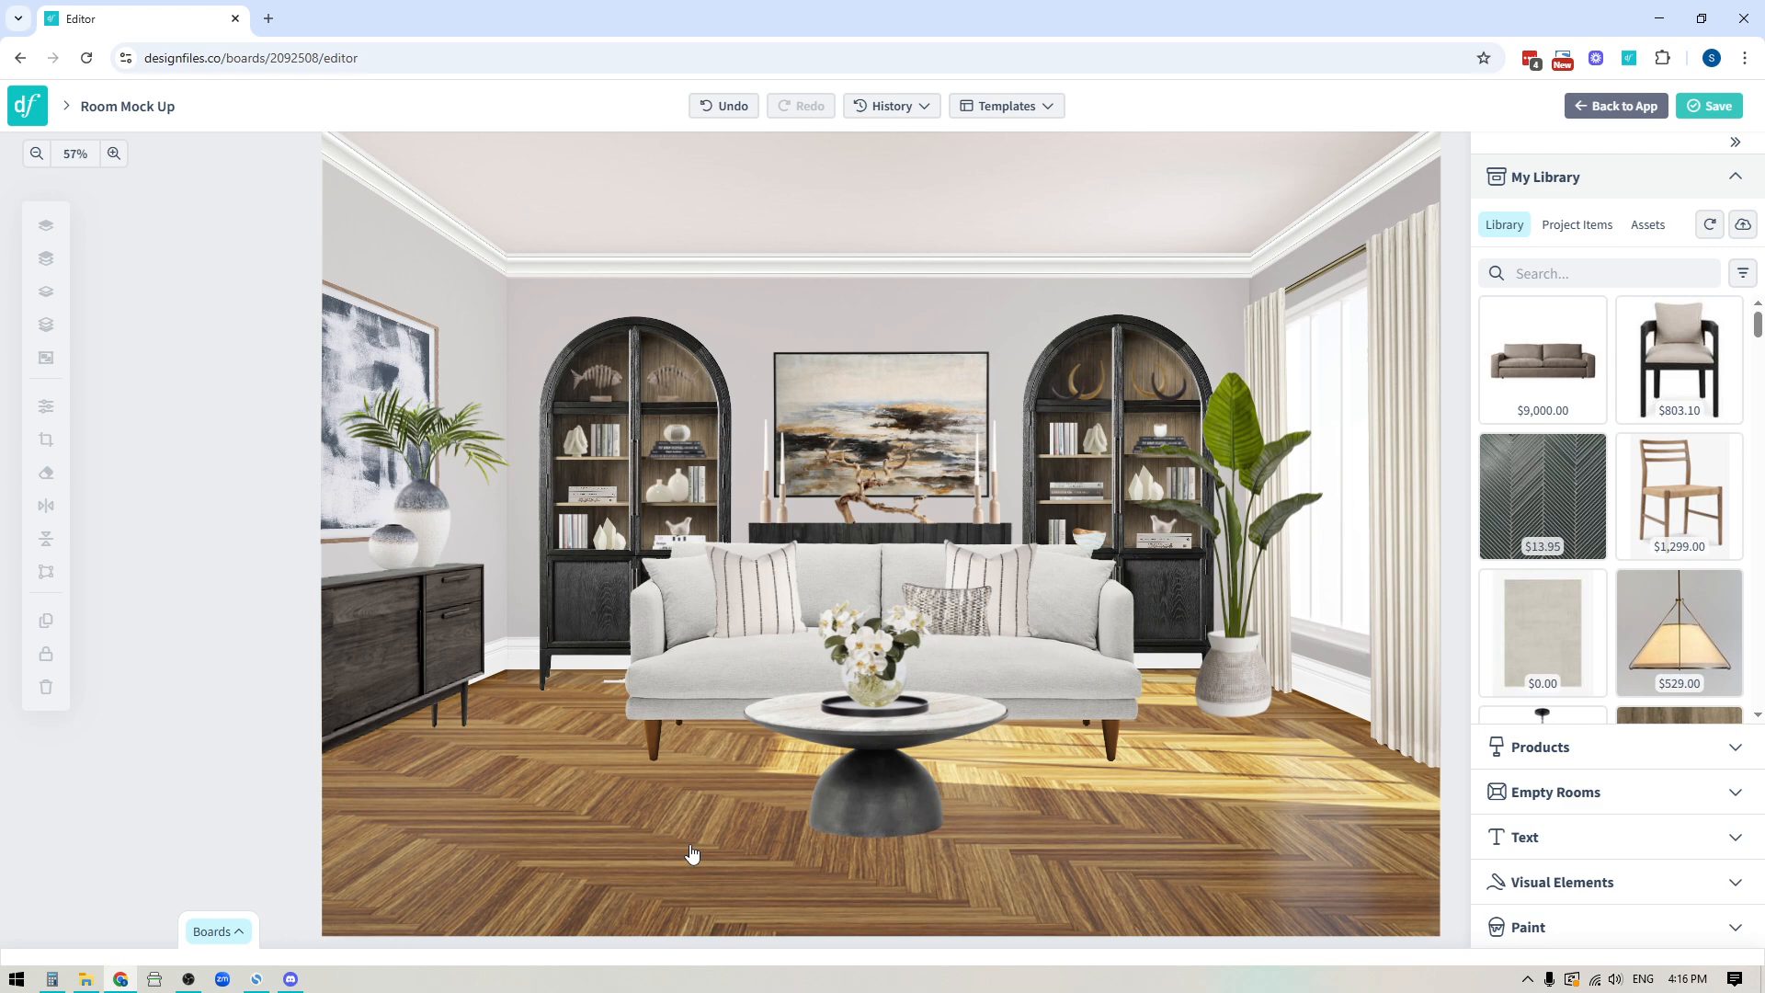
- Add the Basanti Rug from the project items to the board
left_click(1576, 224)
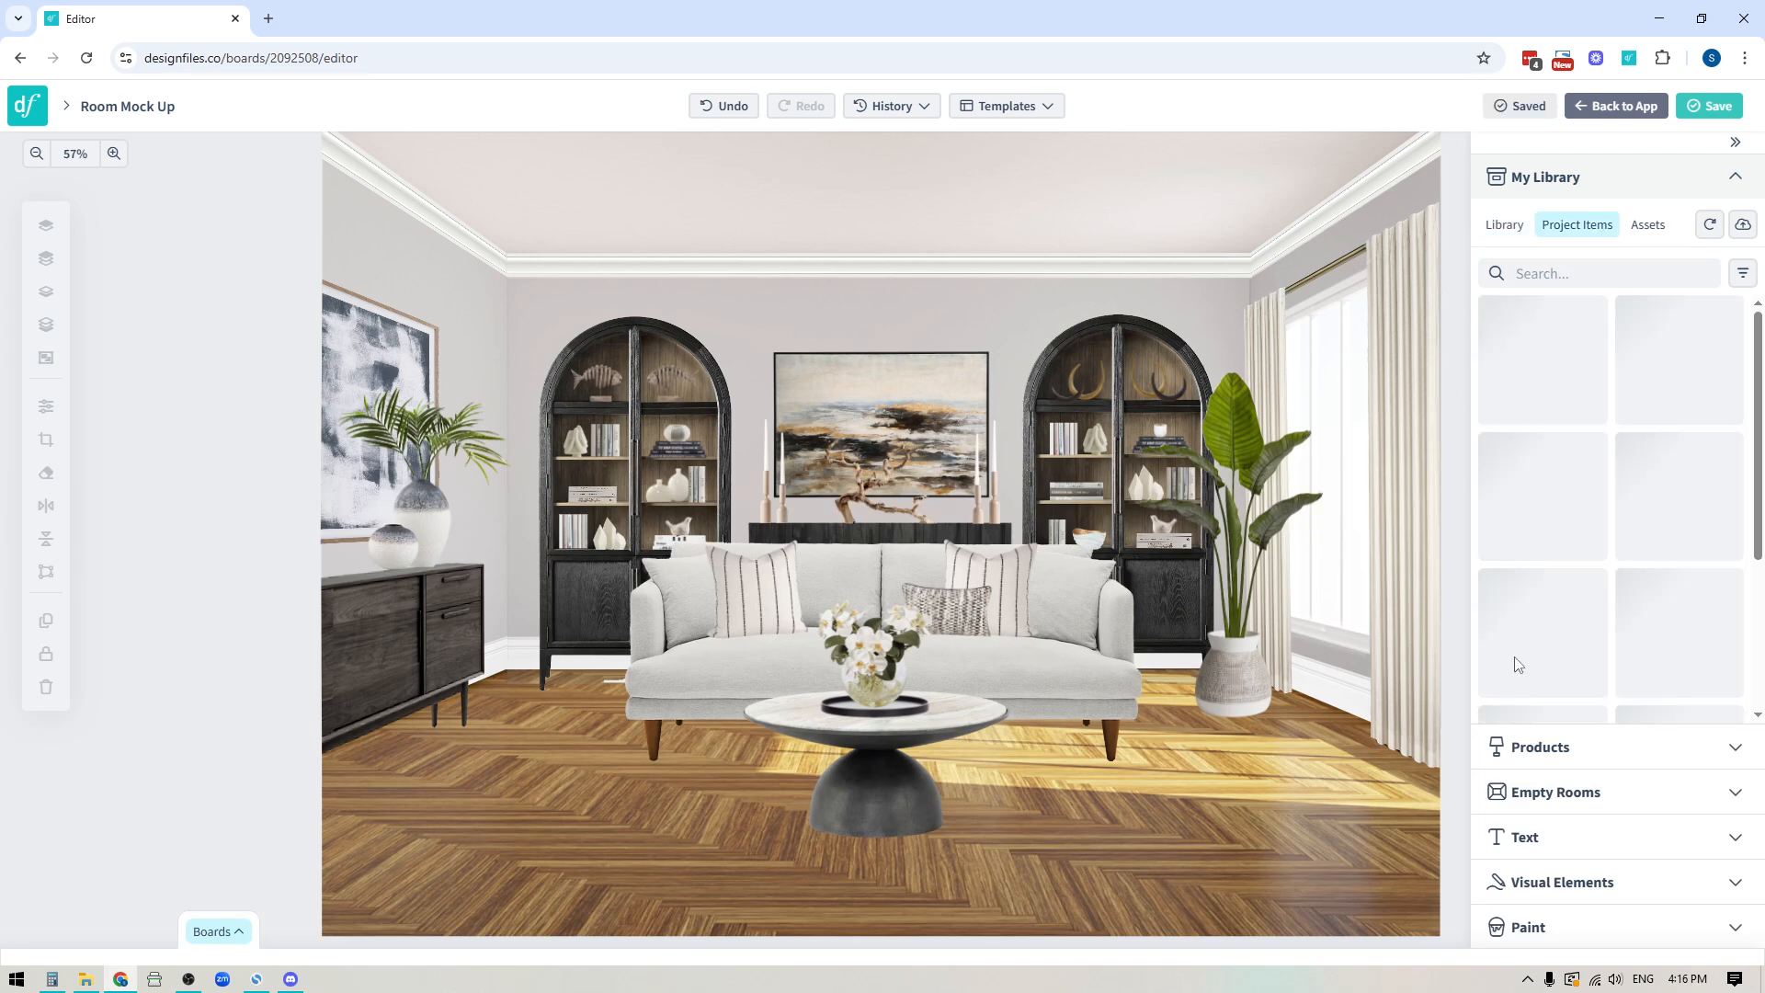
scroll(1553, 607, "down", 10)
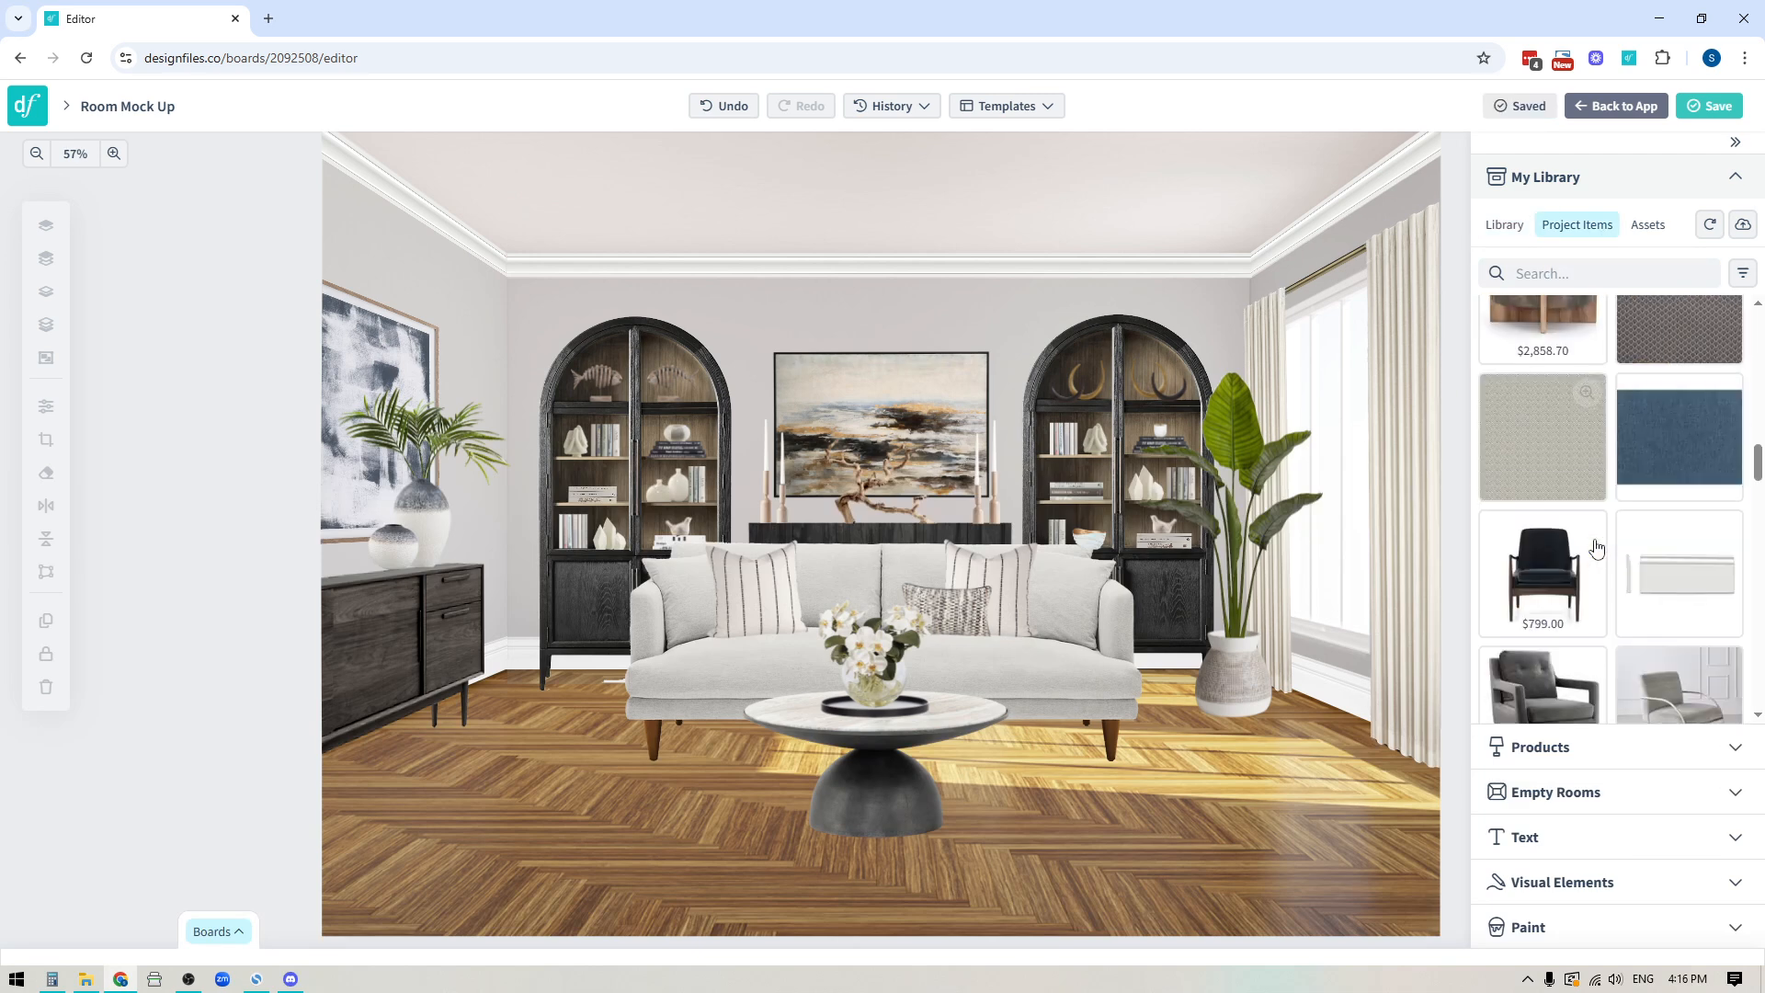
scroll(1596, 552, "down", 5)
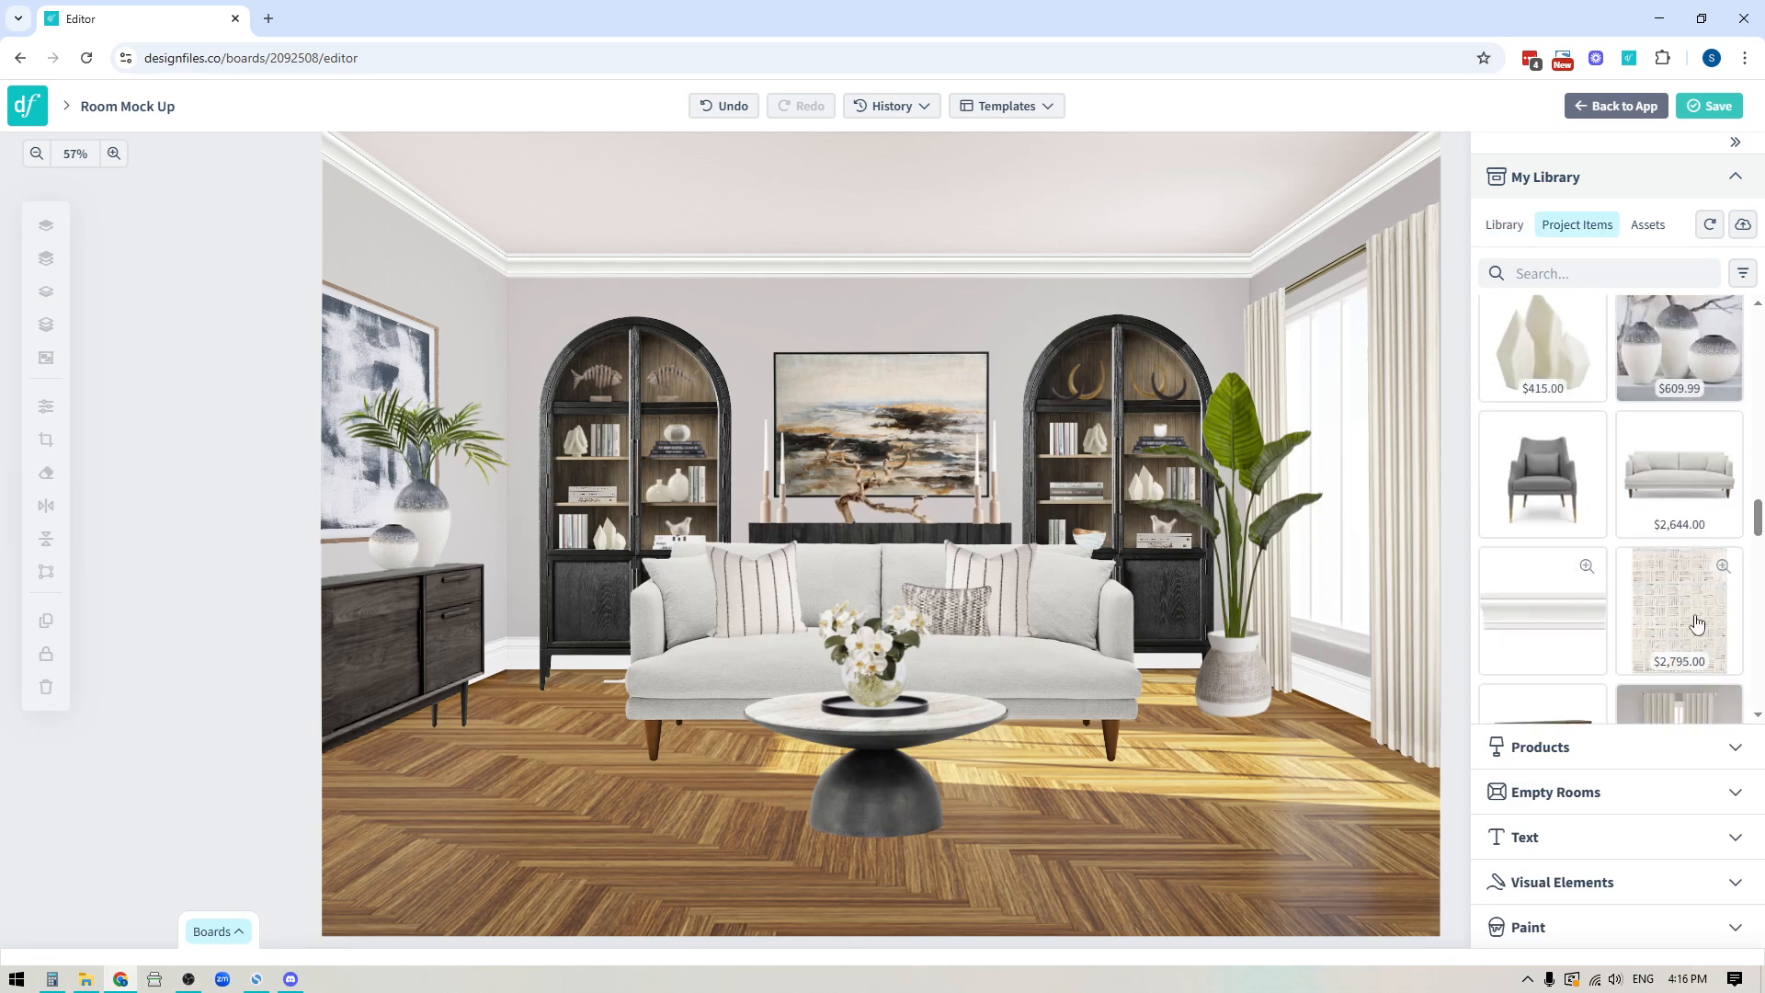
left_click_drag(1674, 597, 903, 515)
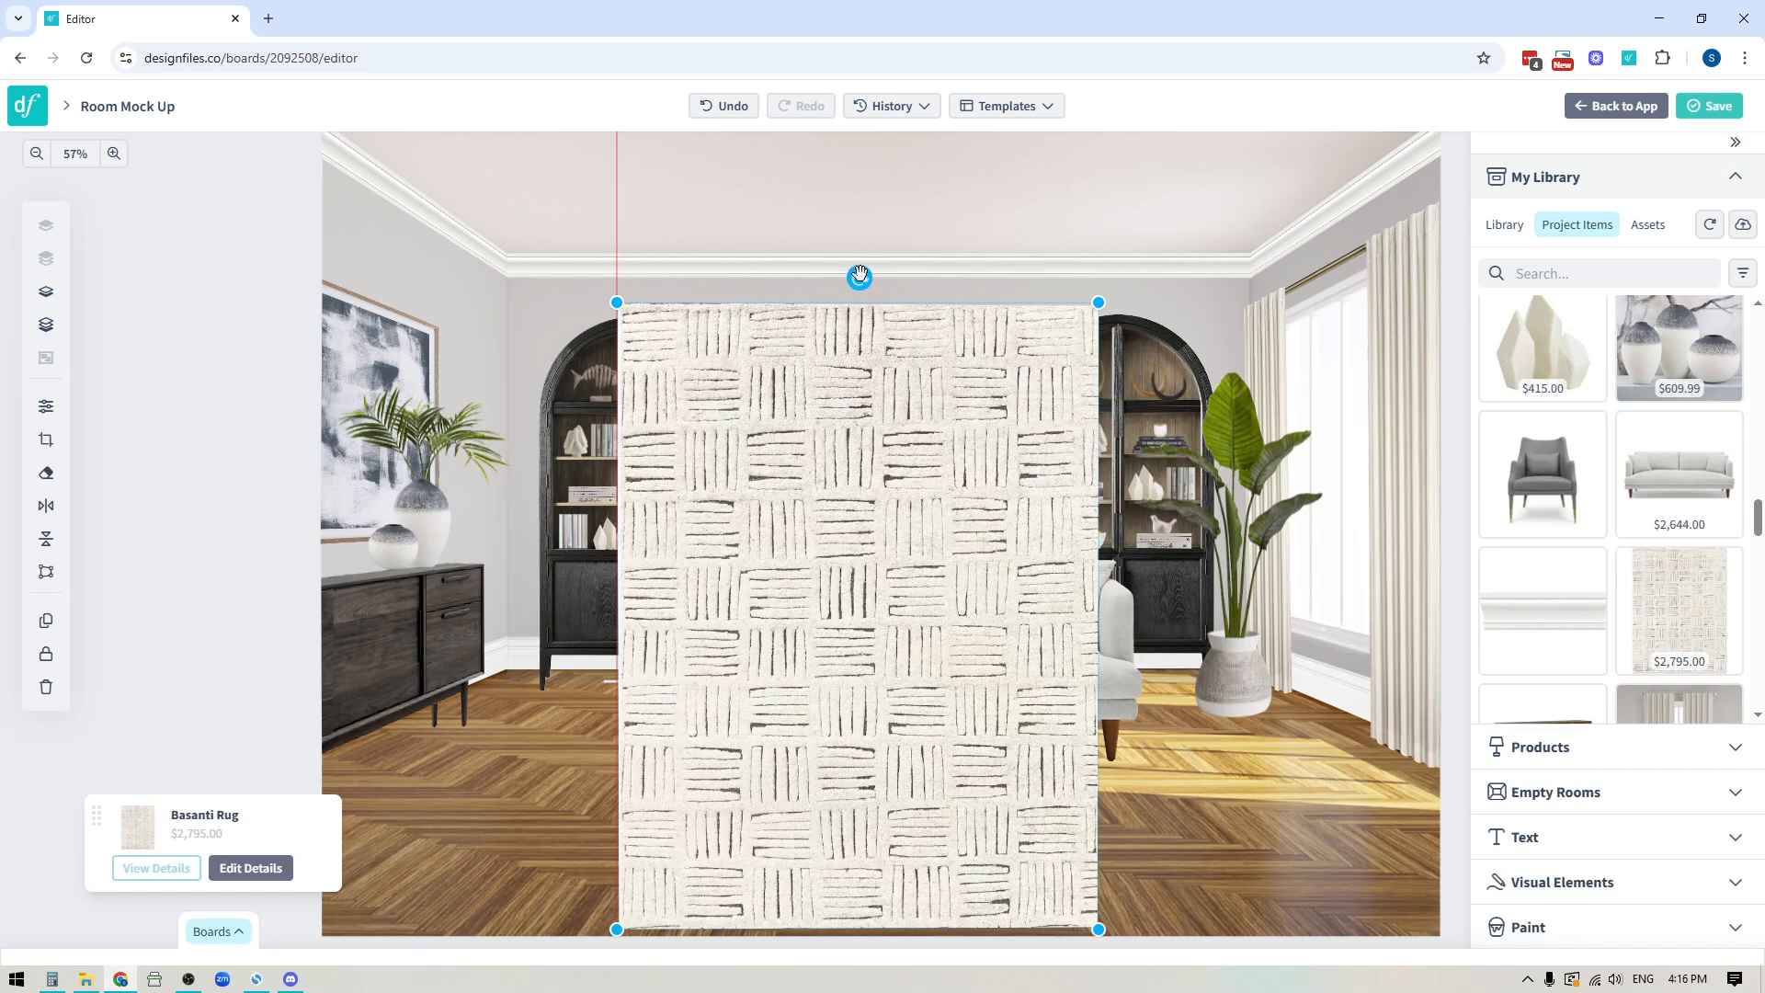
- Rotate the rug a quarter turn to landscape and move it down to the room's front edge
left_click_drag(859, 278, 1216, 617)
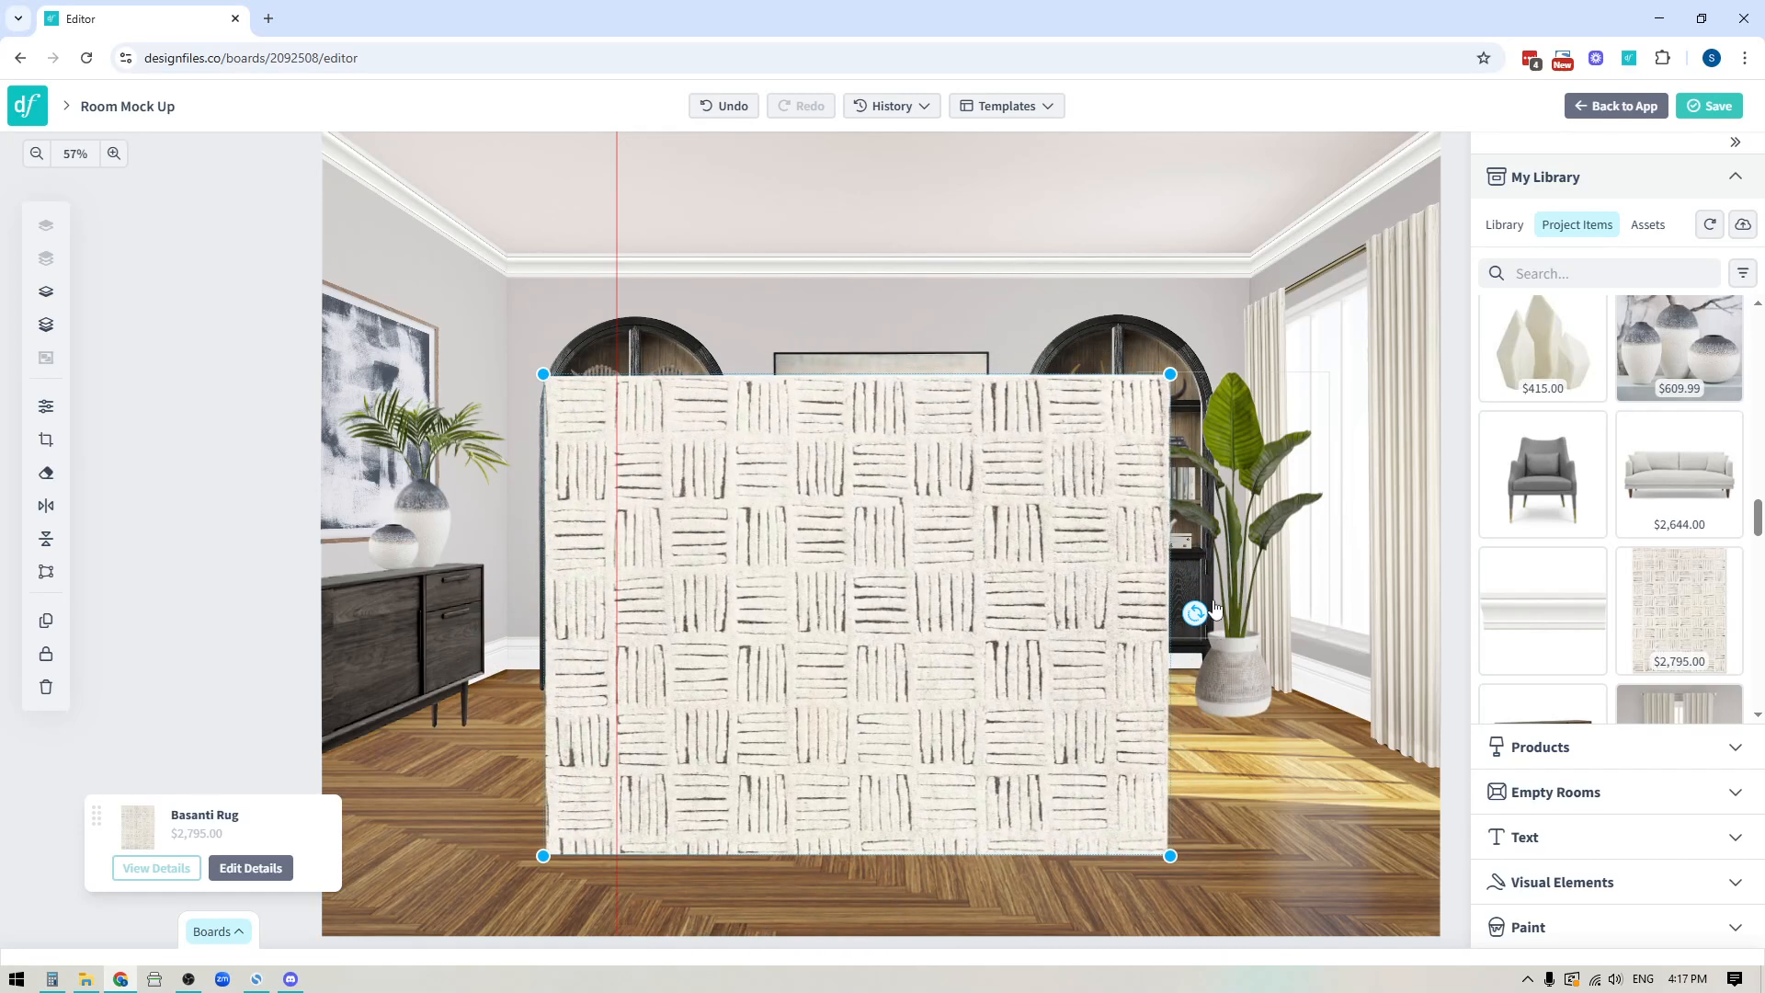
left_click_drag(1191, 696, 1202, 766)
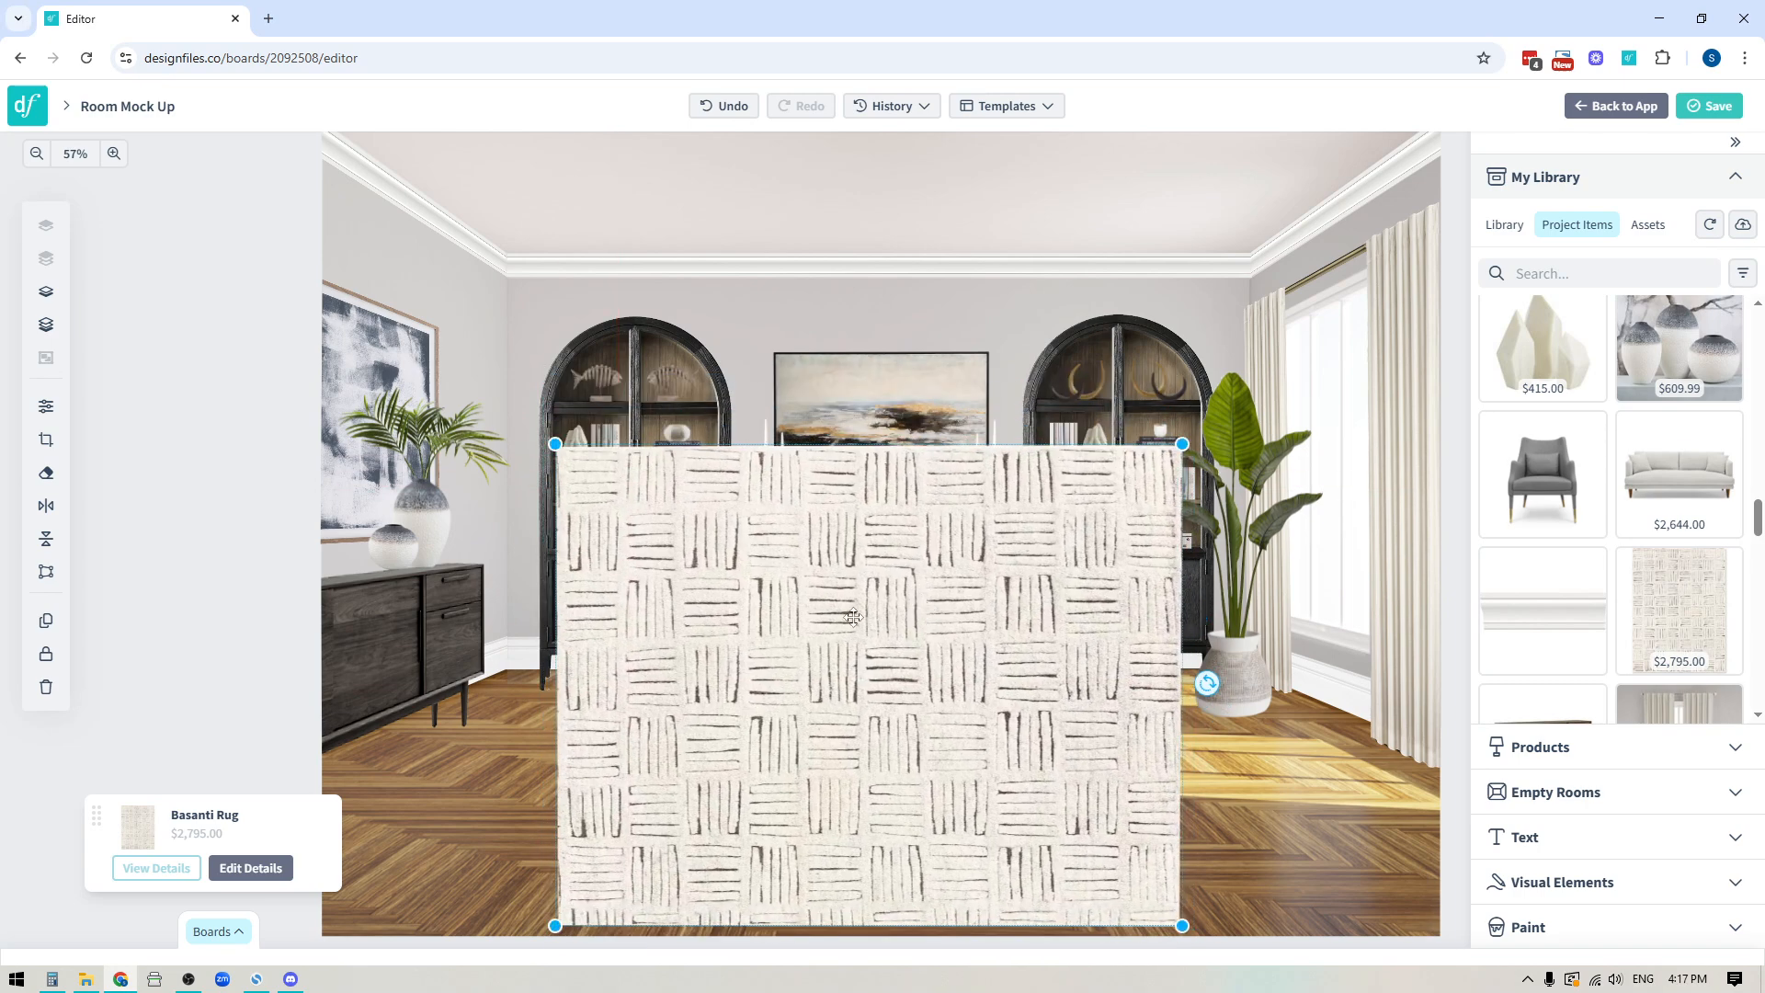
left_click_drag(157, 600, 156, 486)
left_click_drag(1036, 598, 1051, 603)
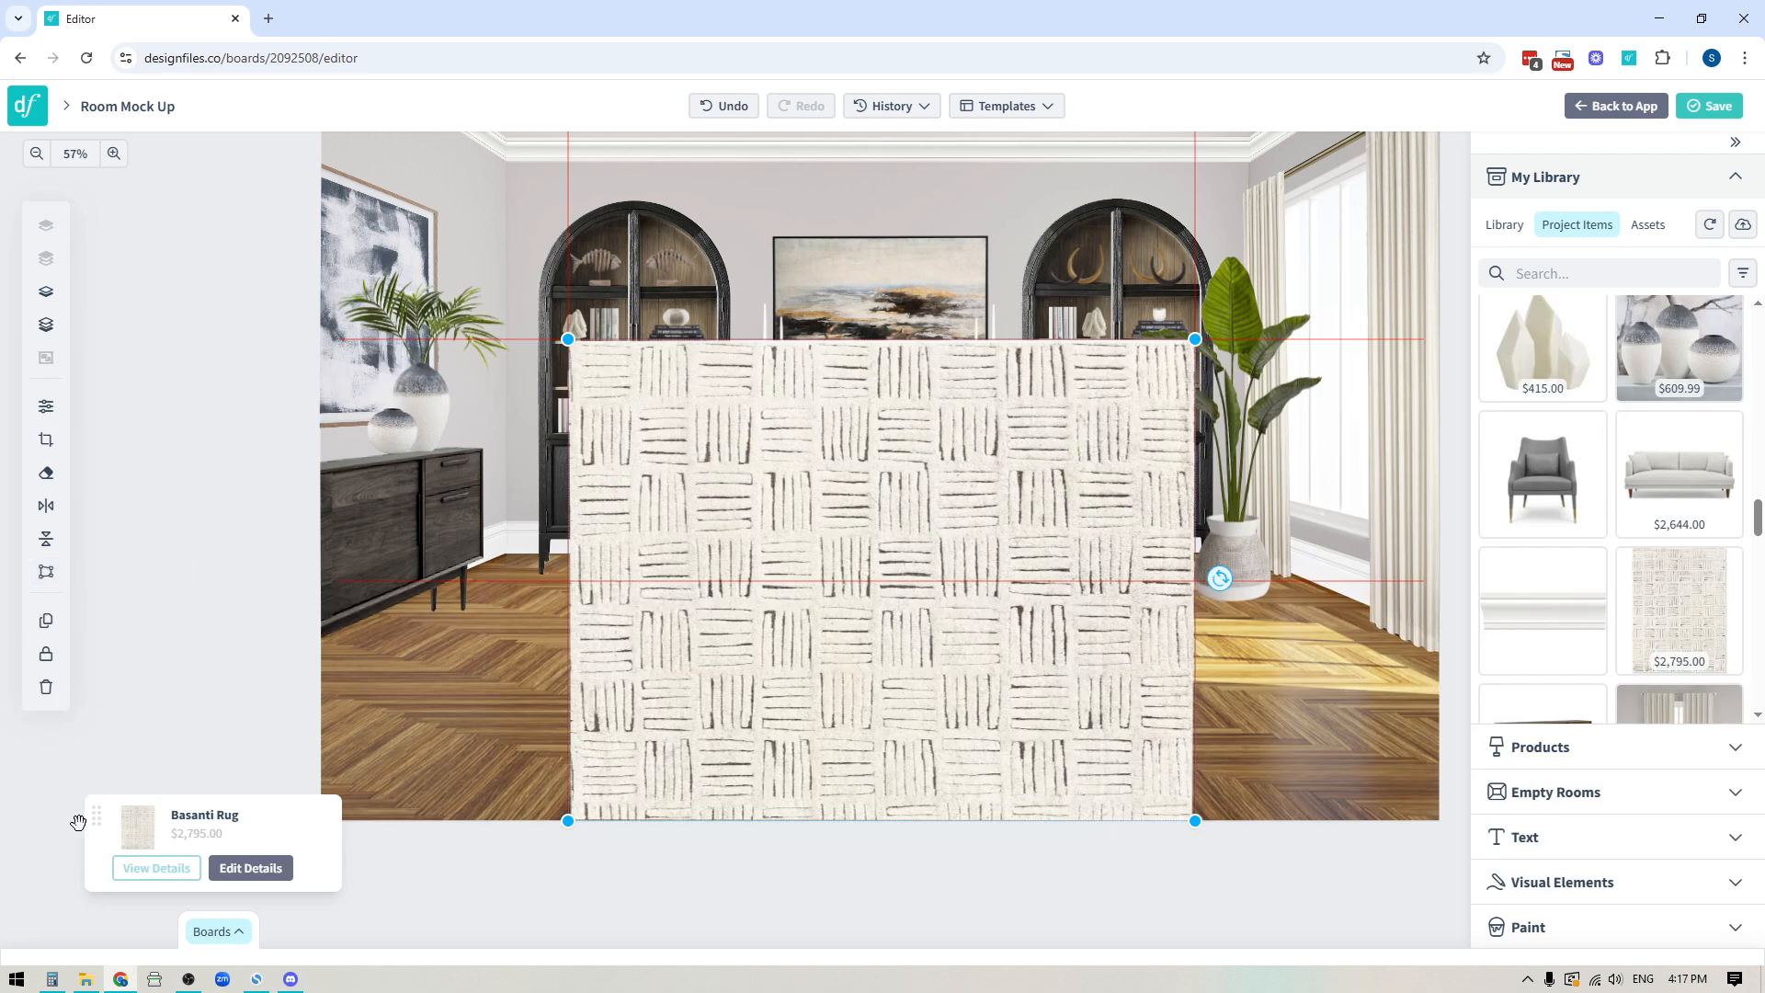
left_click_drag(95, 810, 46, 847)
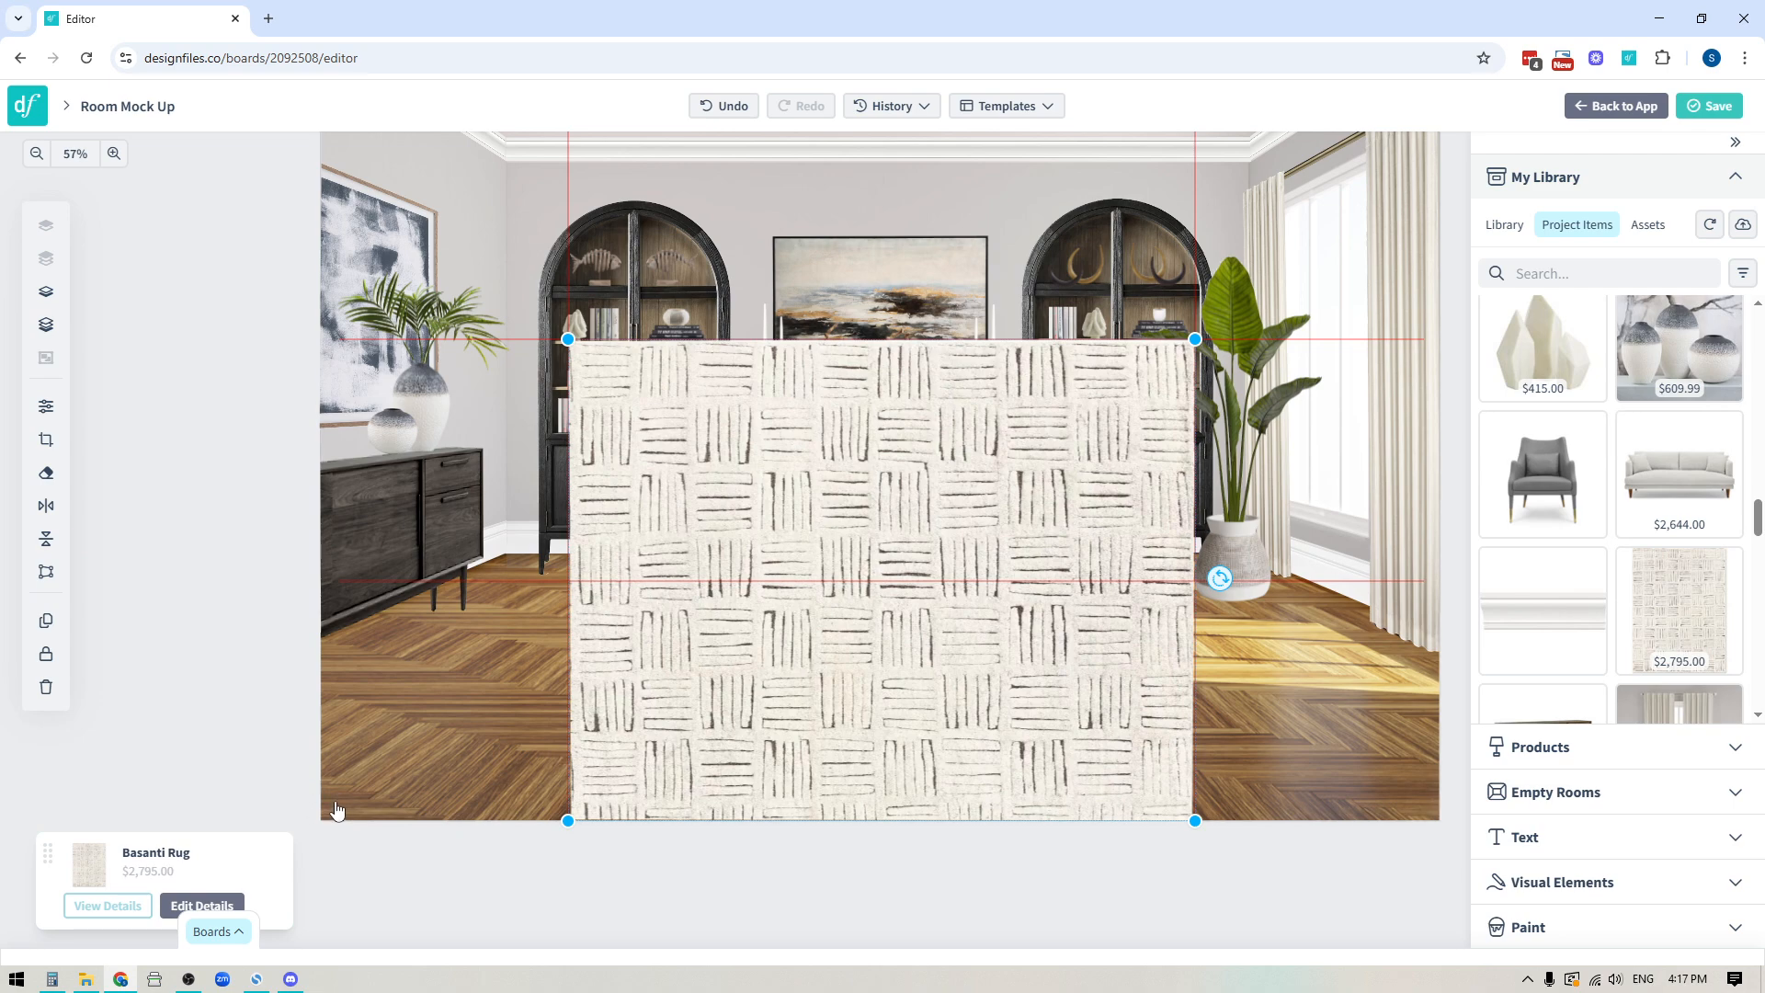
- Skew the rug into floor perspective, stretching its front corners to the room's front corners and lowering its back corners to the sofa
left_click(46, 579)
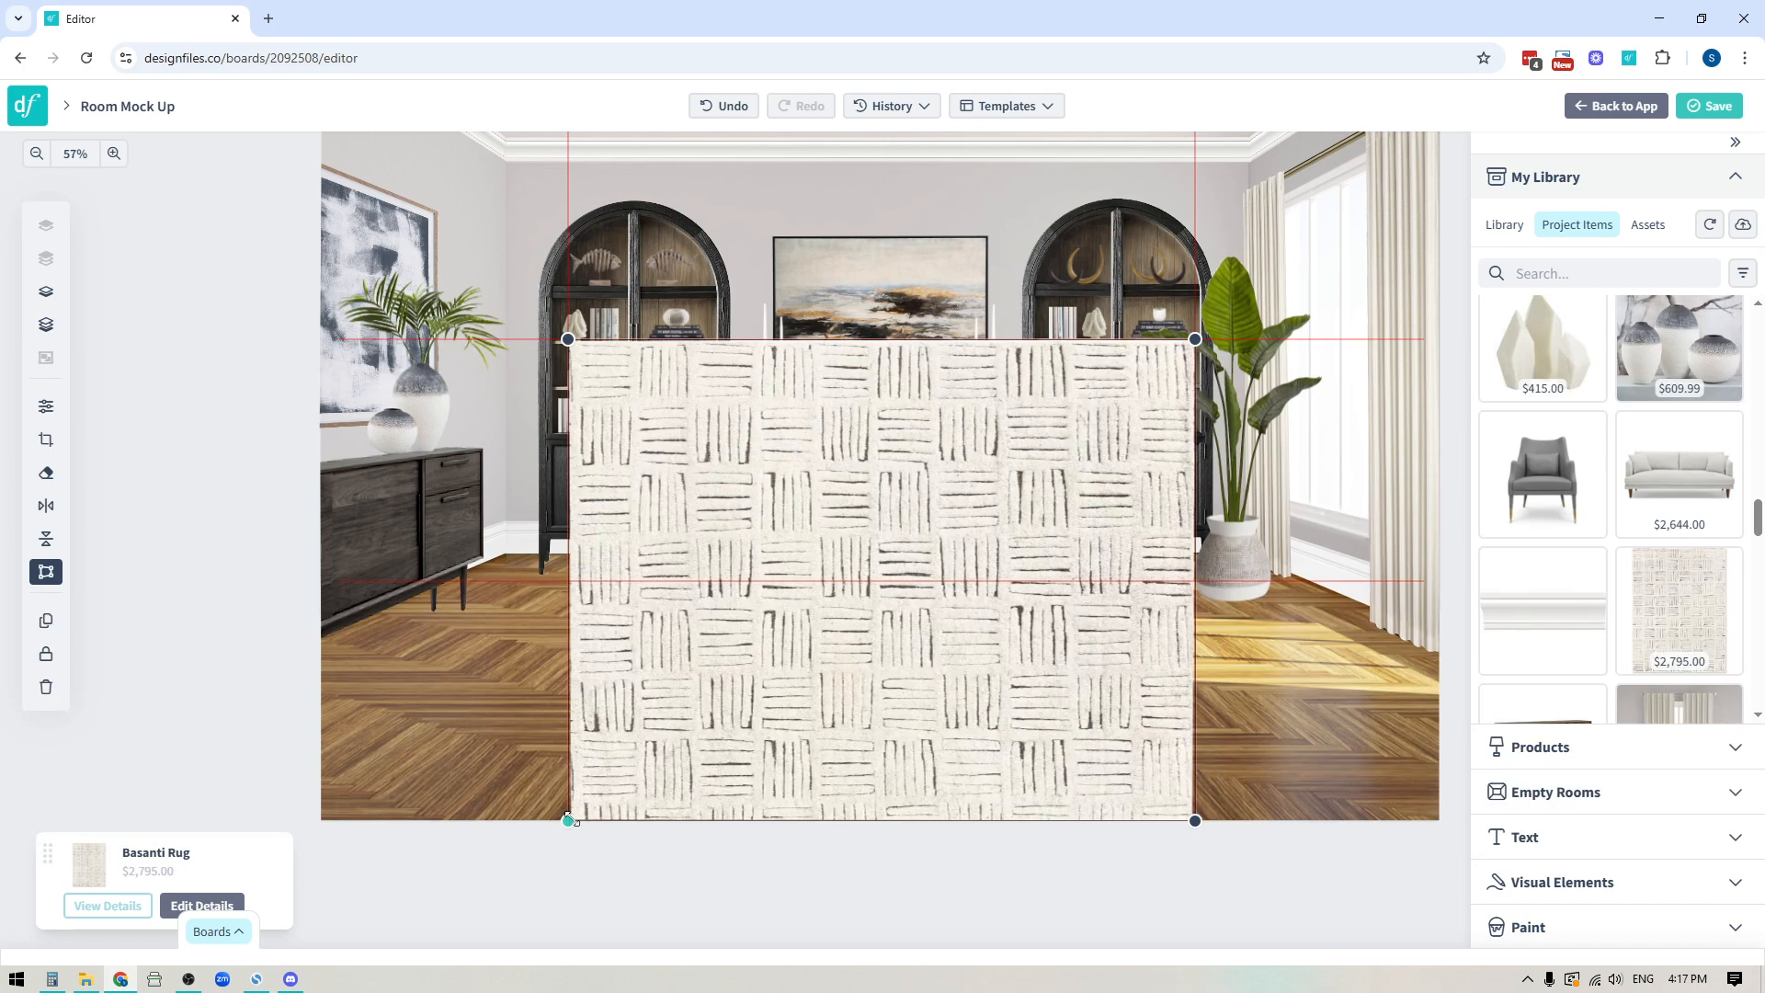
left_click_drag(568, 821, 319, 823)
left_click_drag(1195, 821, 1444, 821)
left_click_drag(1195, 339, 1163, 597)
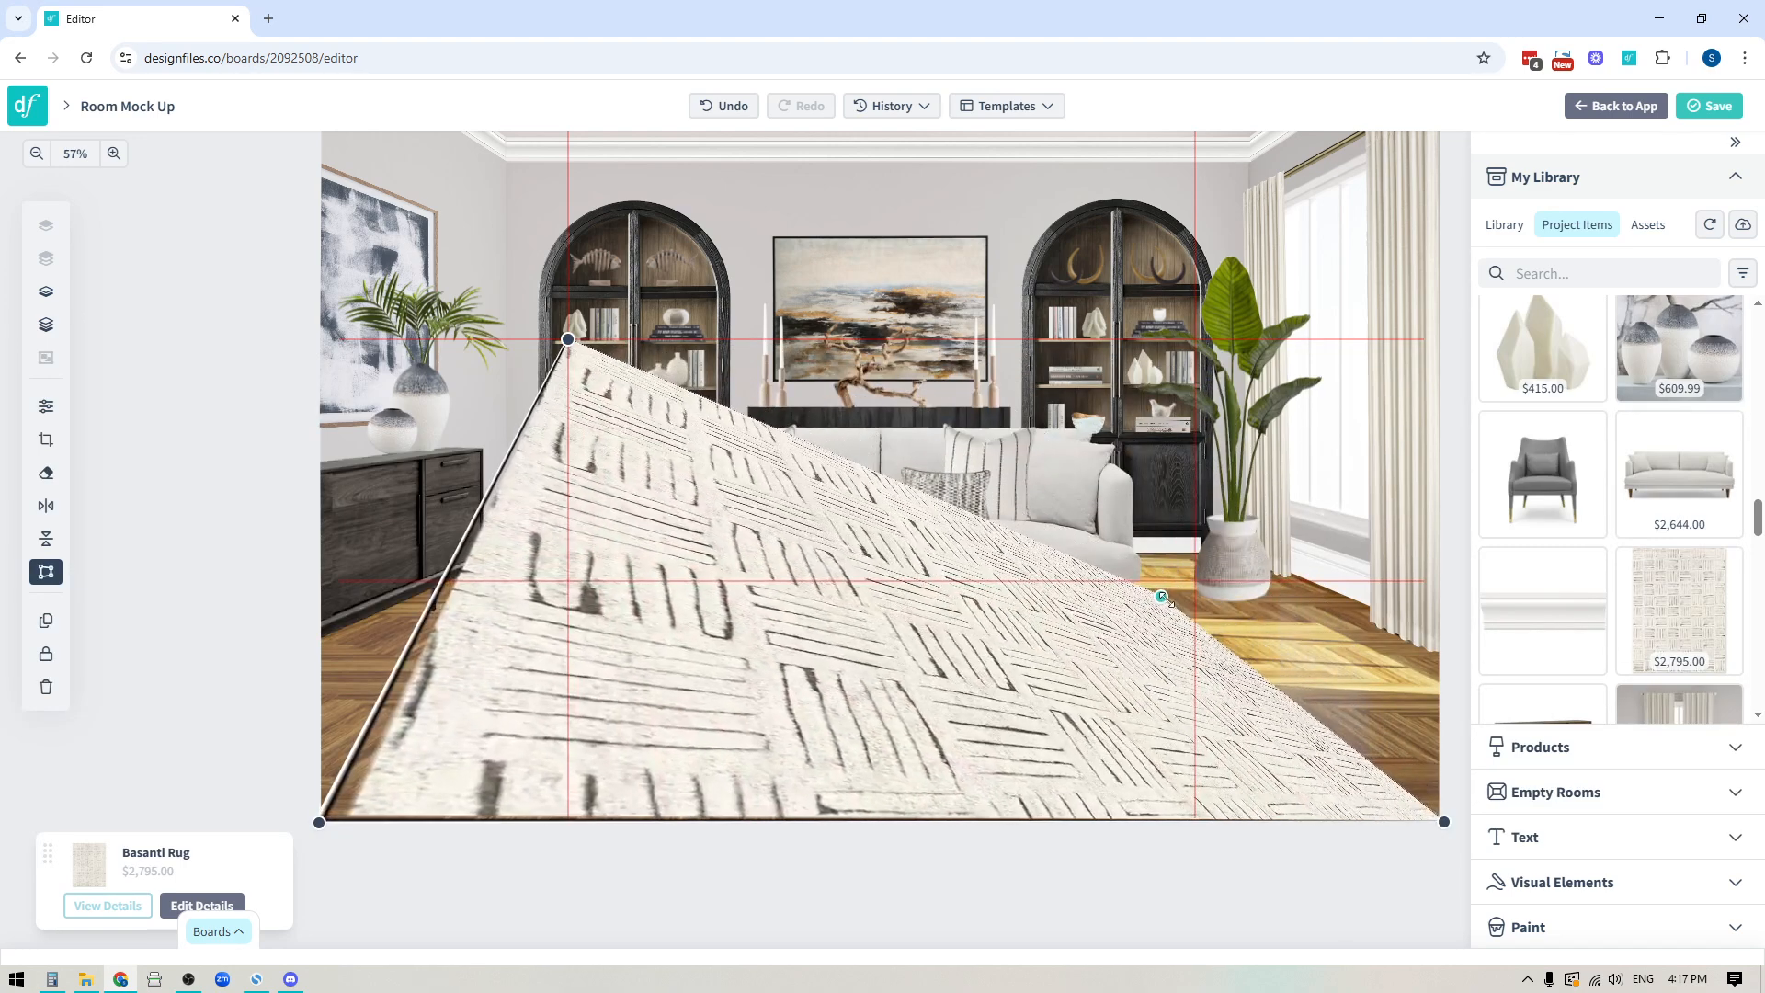
left_click_drag(569, 339, 604, 603)
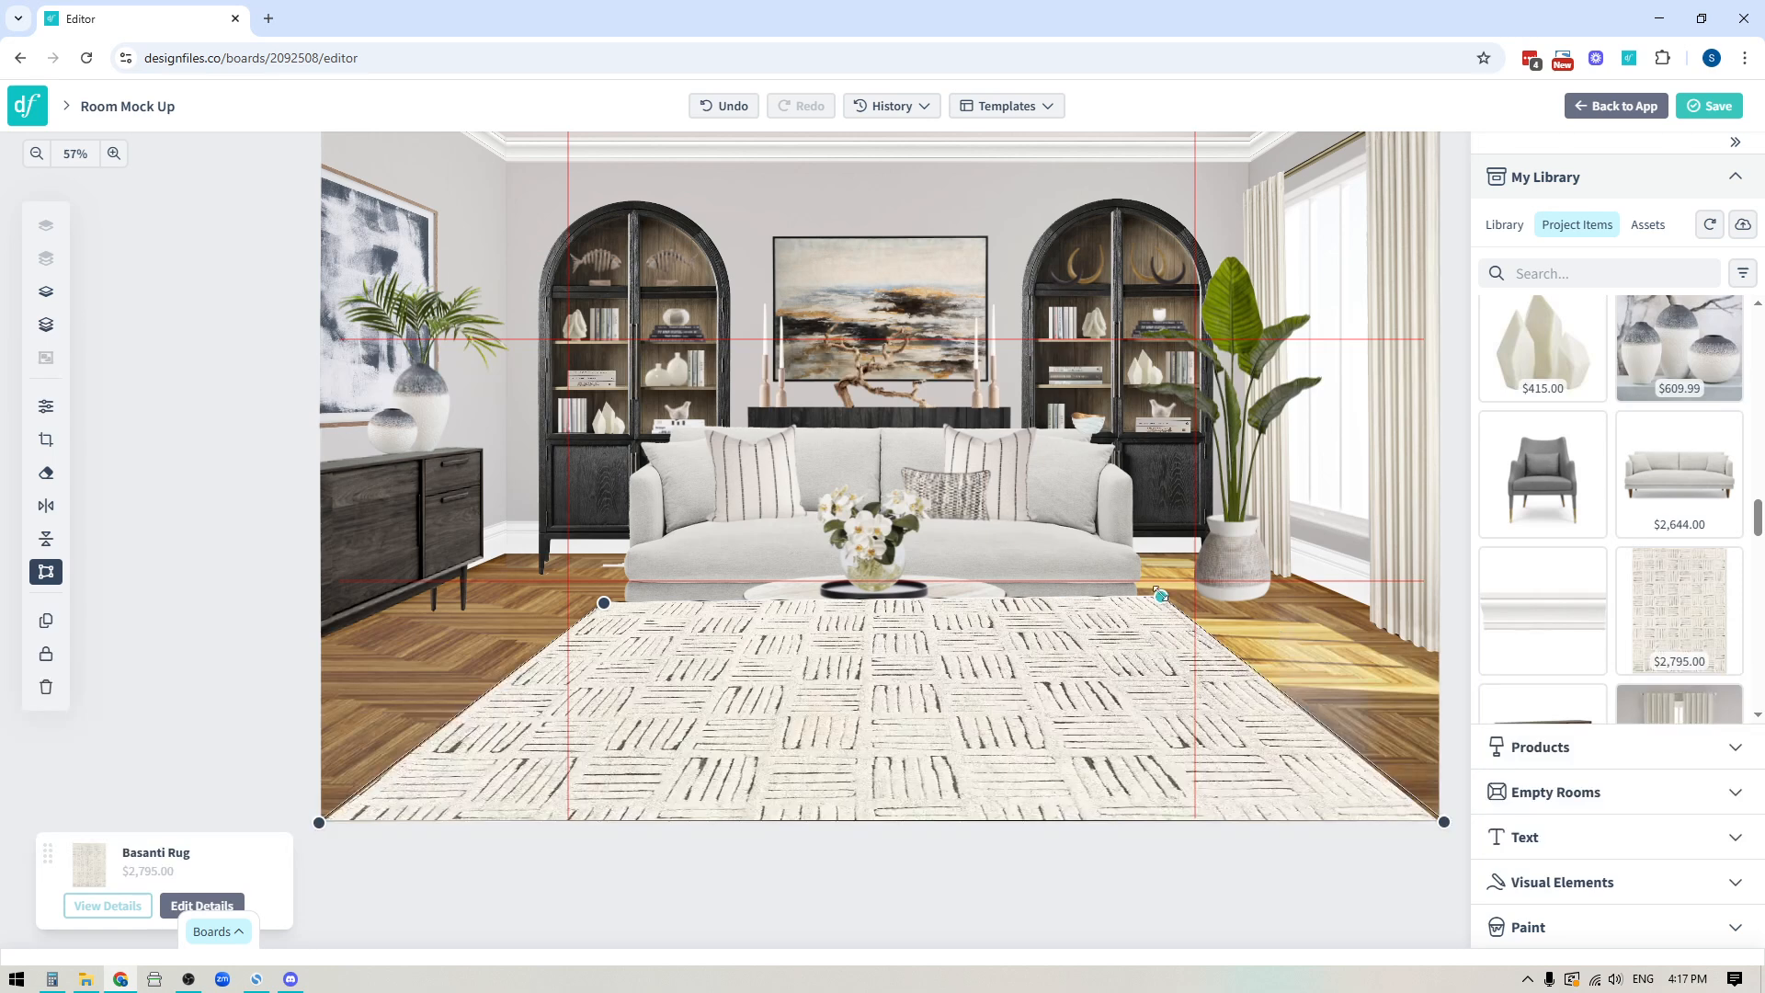
left_click_drag(1161, 596, 1163, 607)
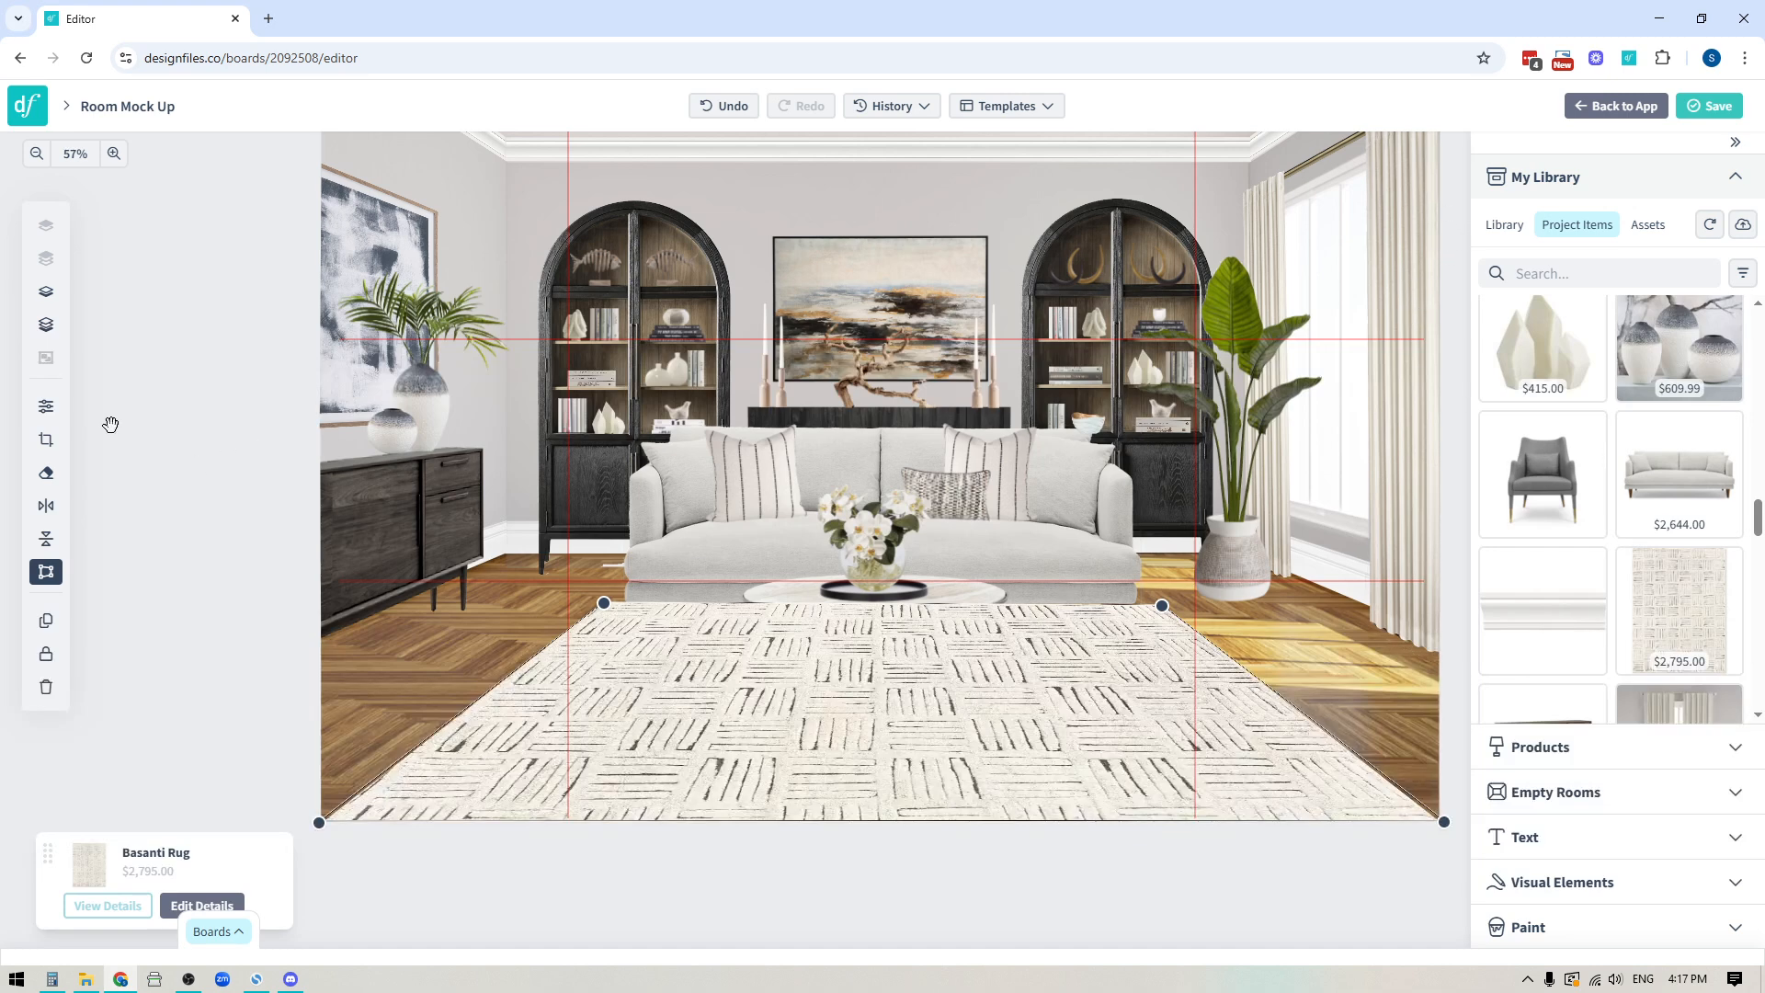
left_click_drag(167, 270, 173, 365)
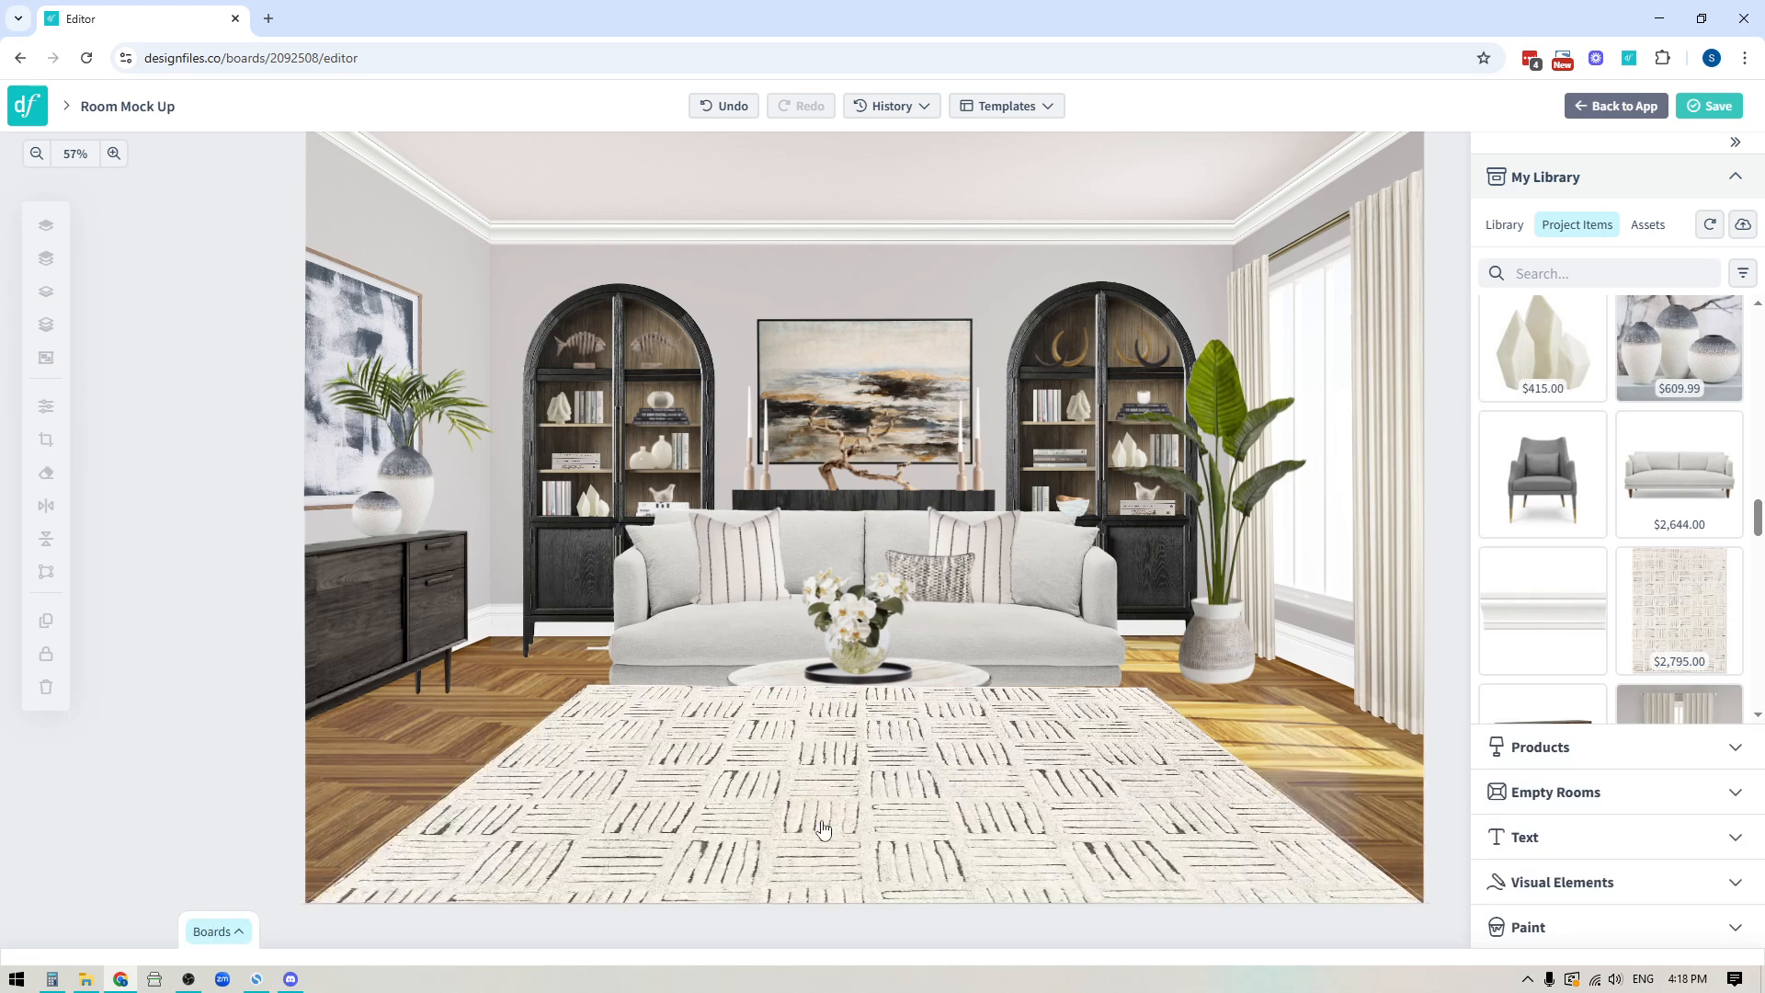
- Send the rug to the back and bring it forward above the wood floor, beneath the sofa and coffee table
left_click(856, 799)
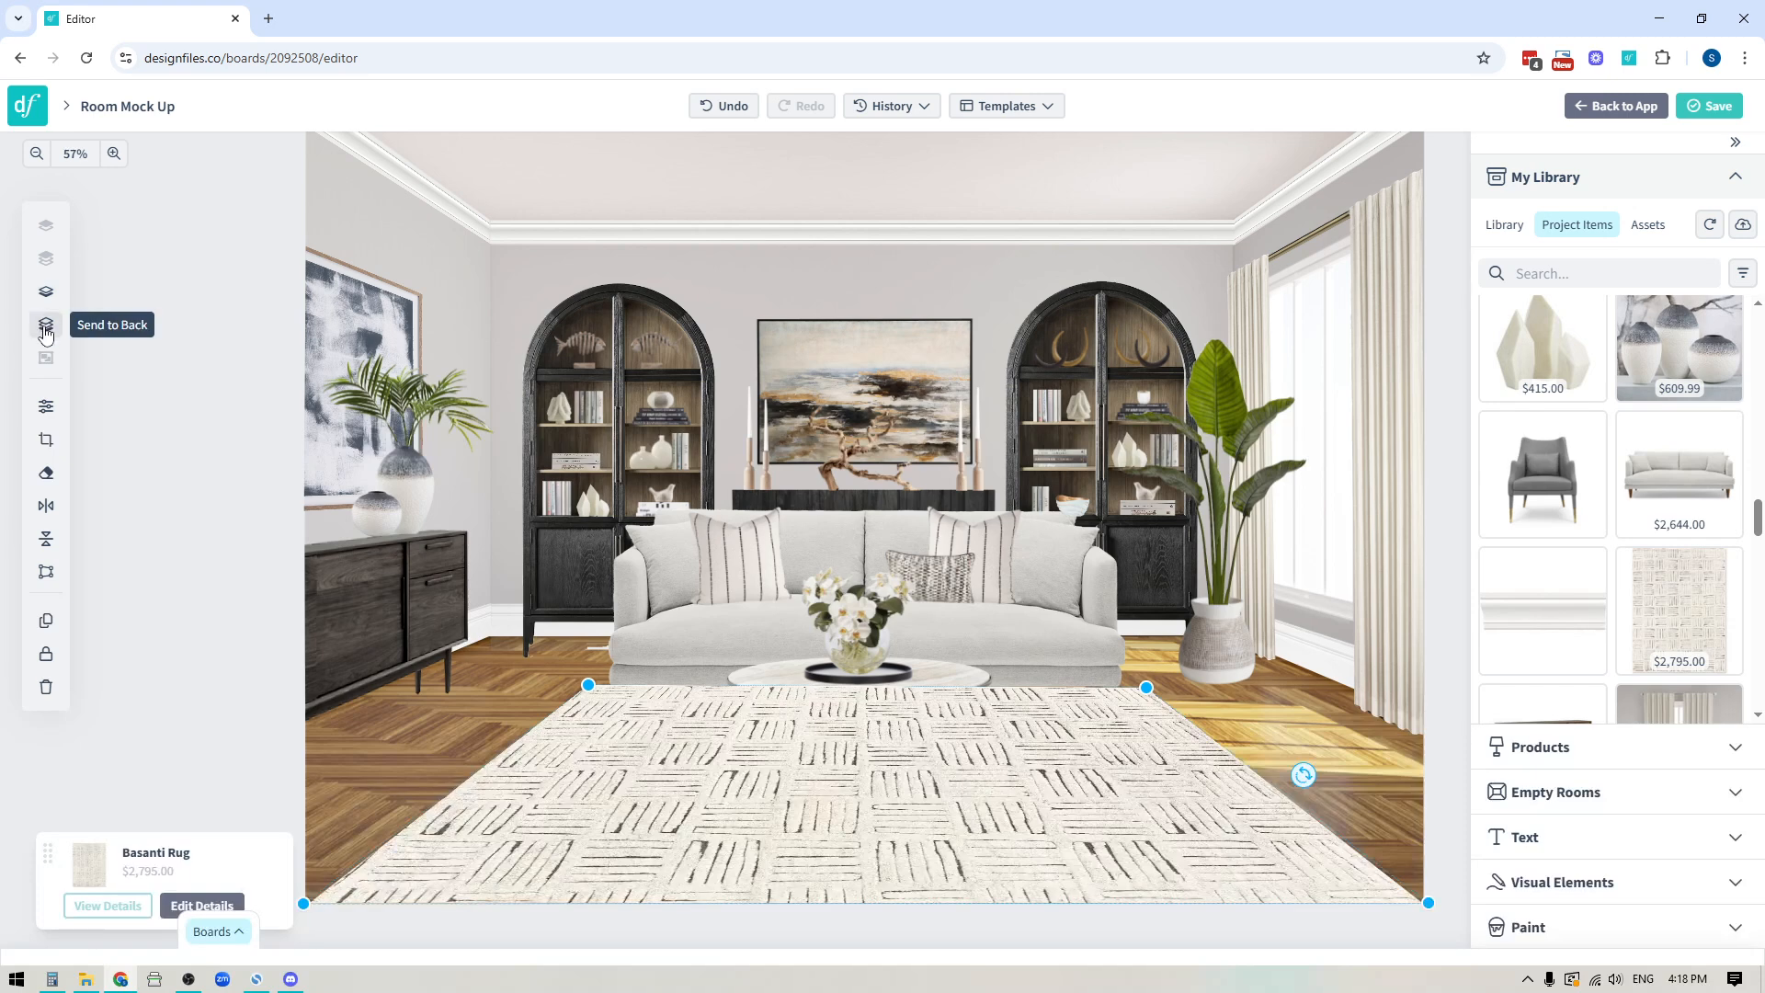
left_click(46, 327)
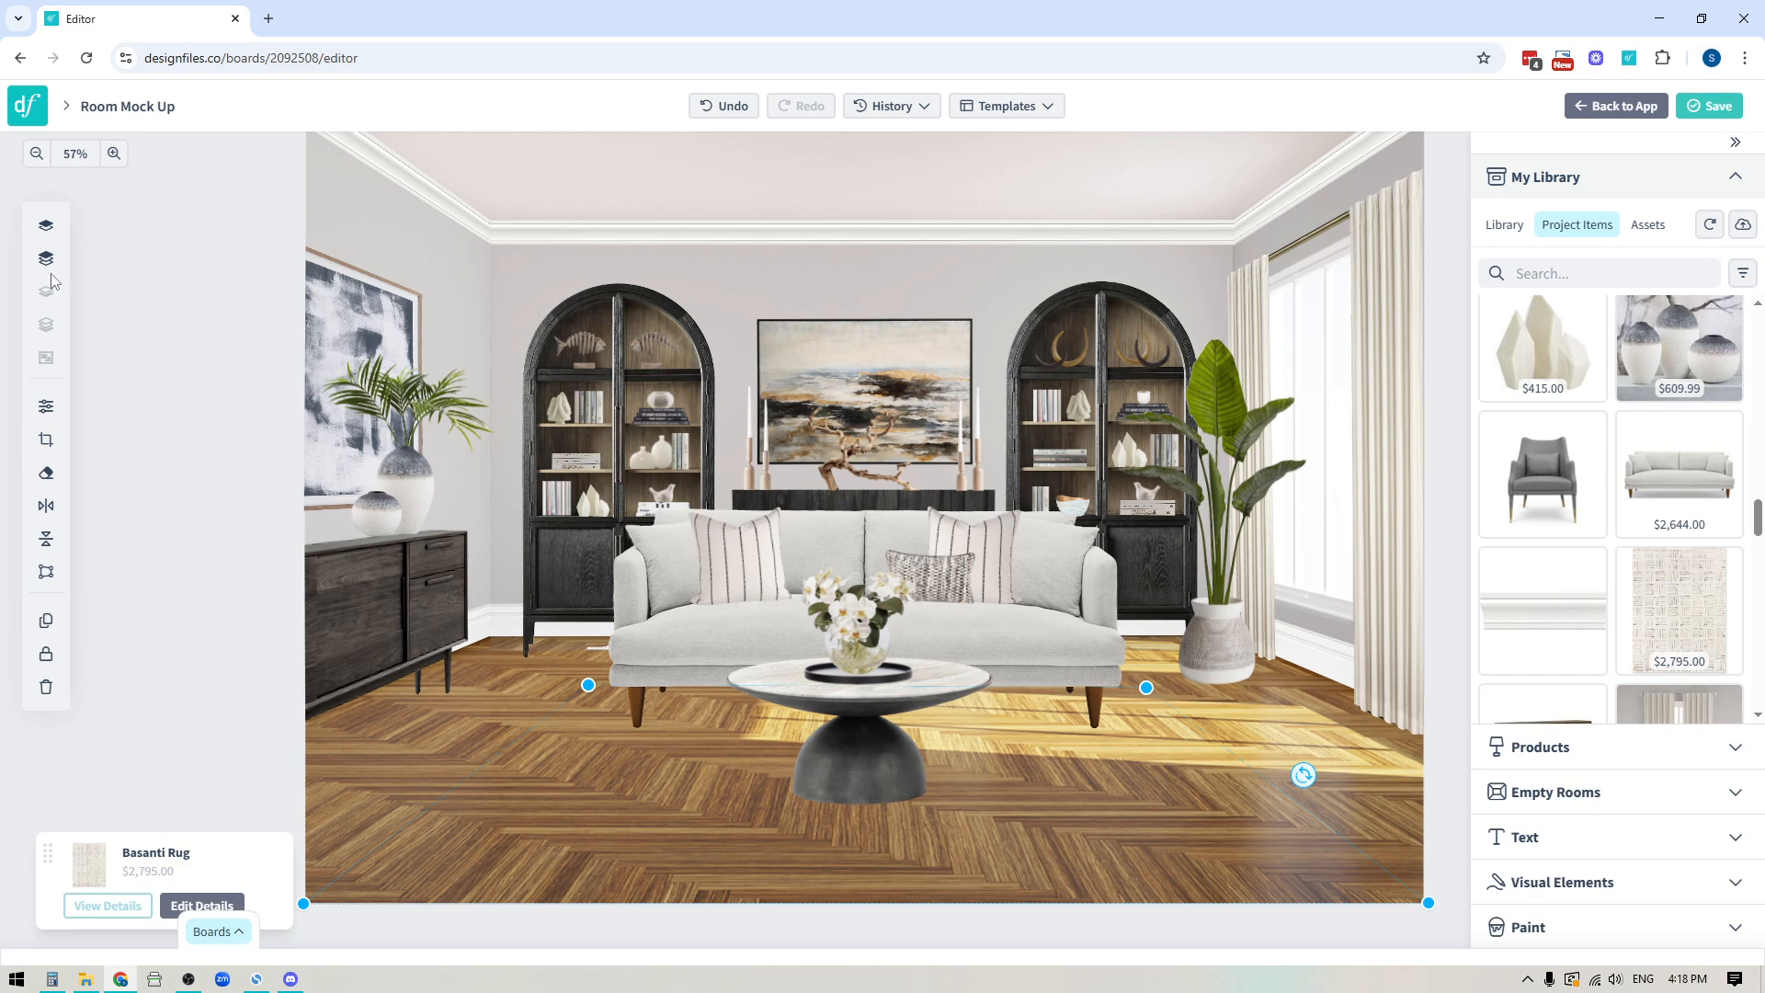
left_click(53, 232)
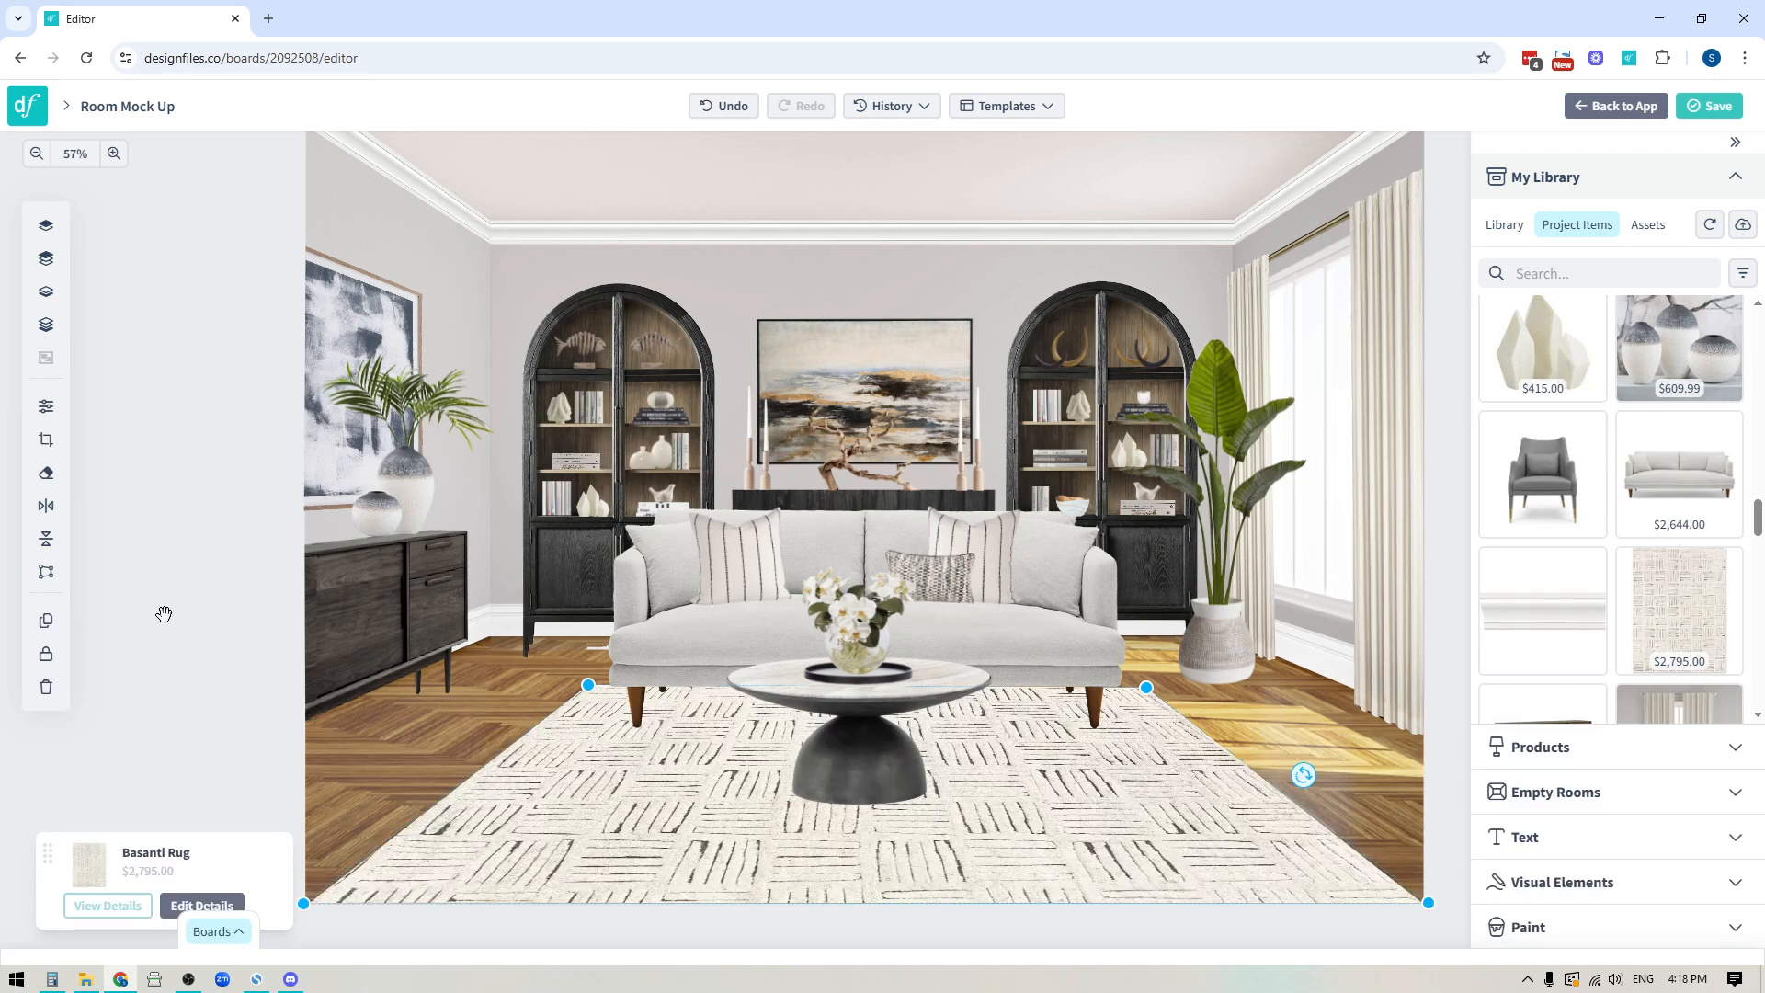
left_click(164, 614)
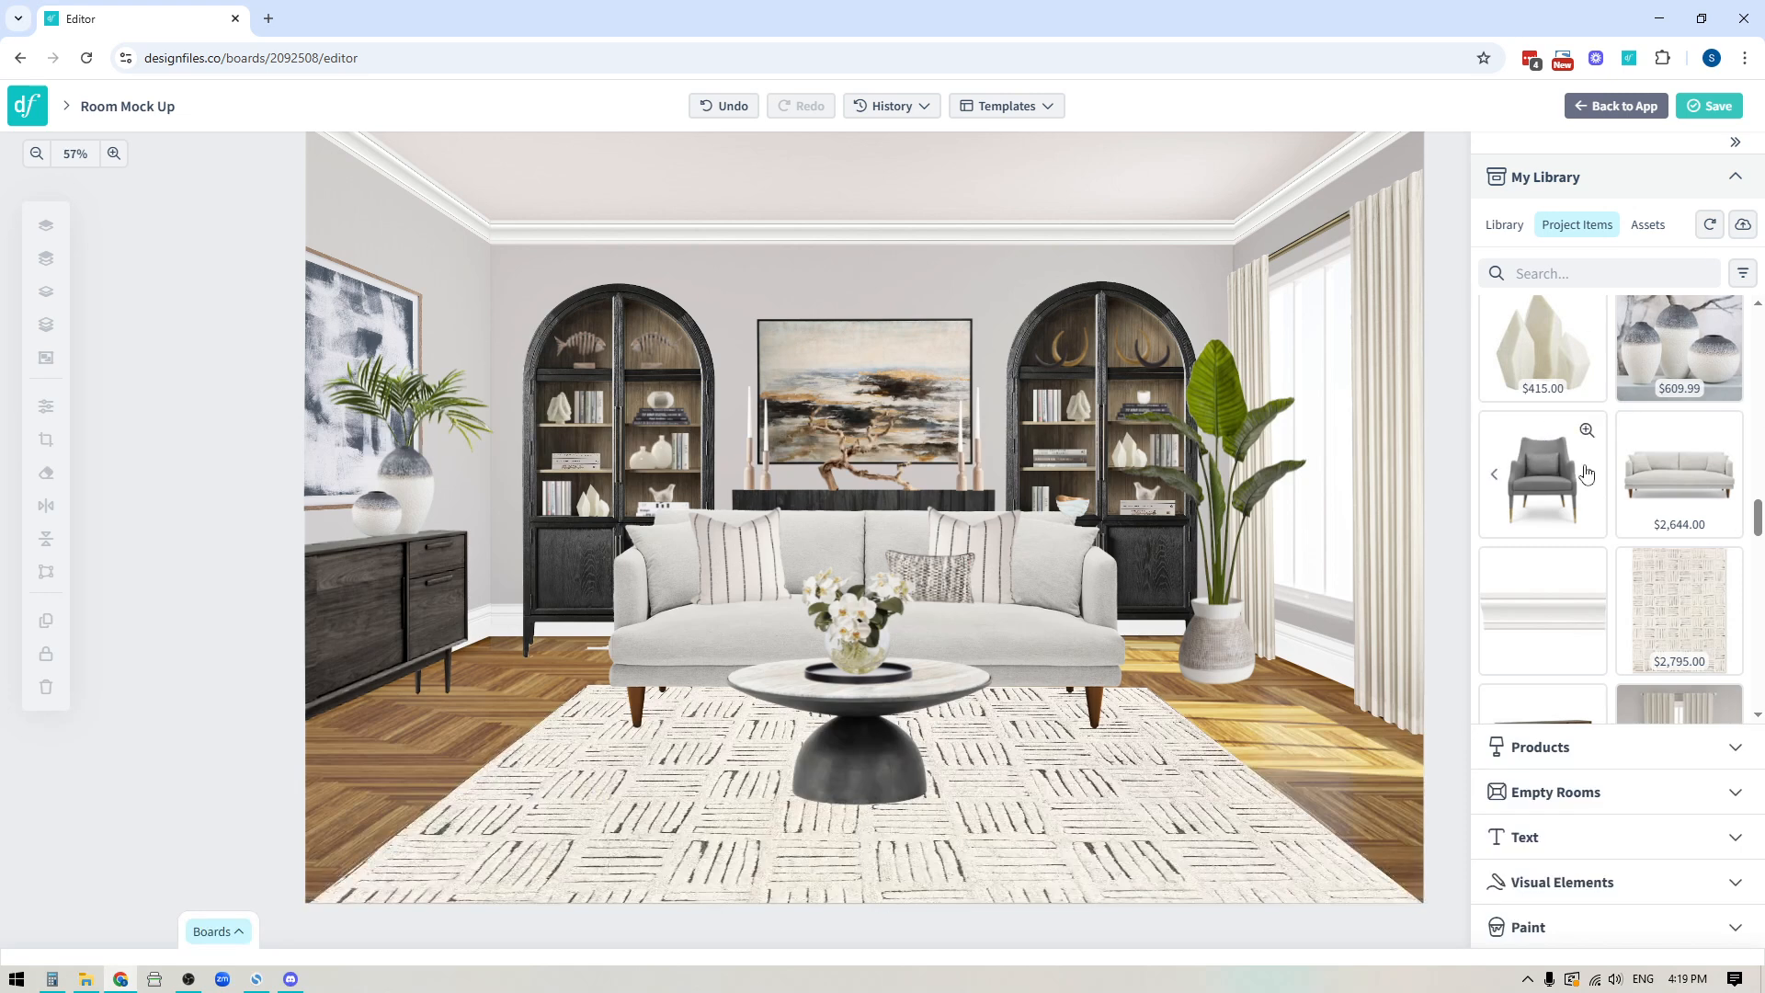
- Add the back-view image of the Carver armchair to the board and remove its background with Magic Remover
left_click(1592, 477)
left_click_drag(1593, 478, 674, 511)
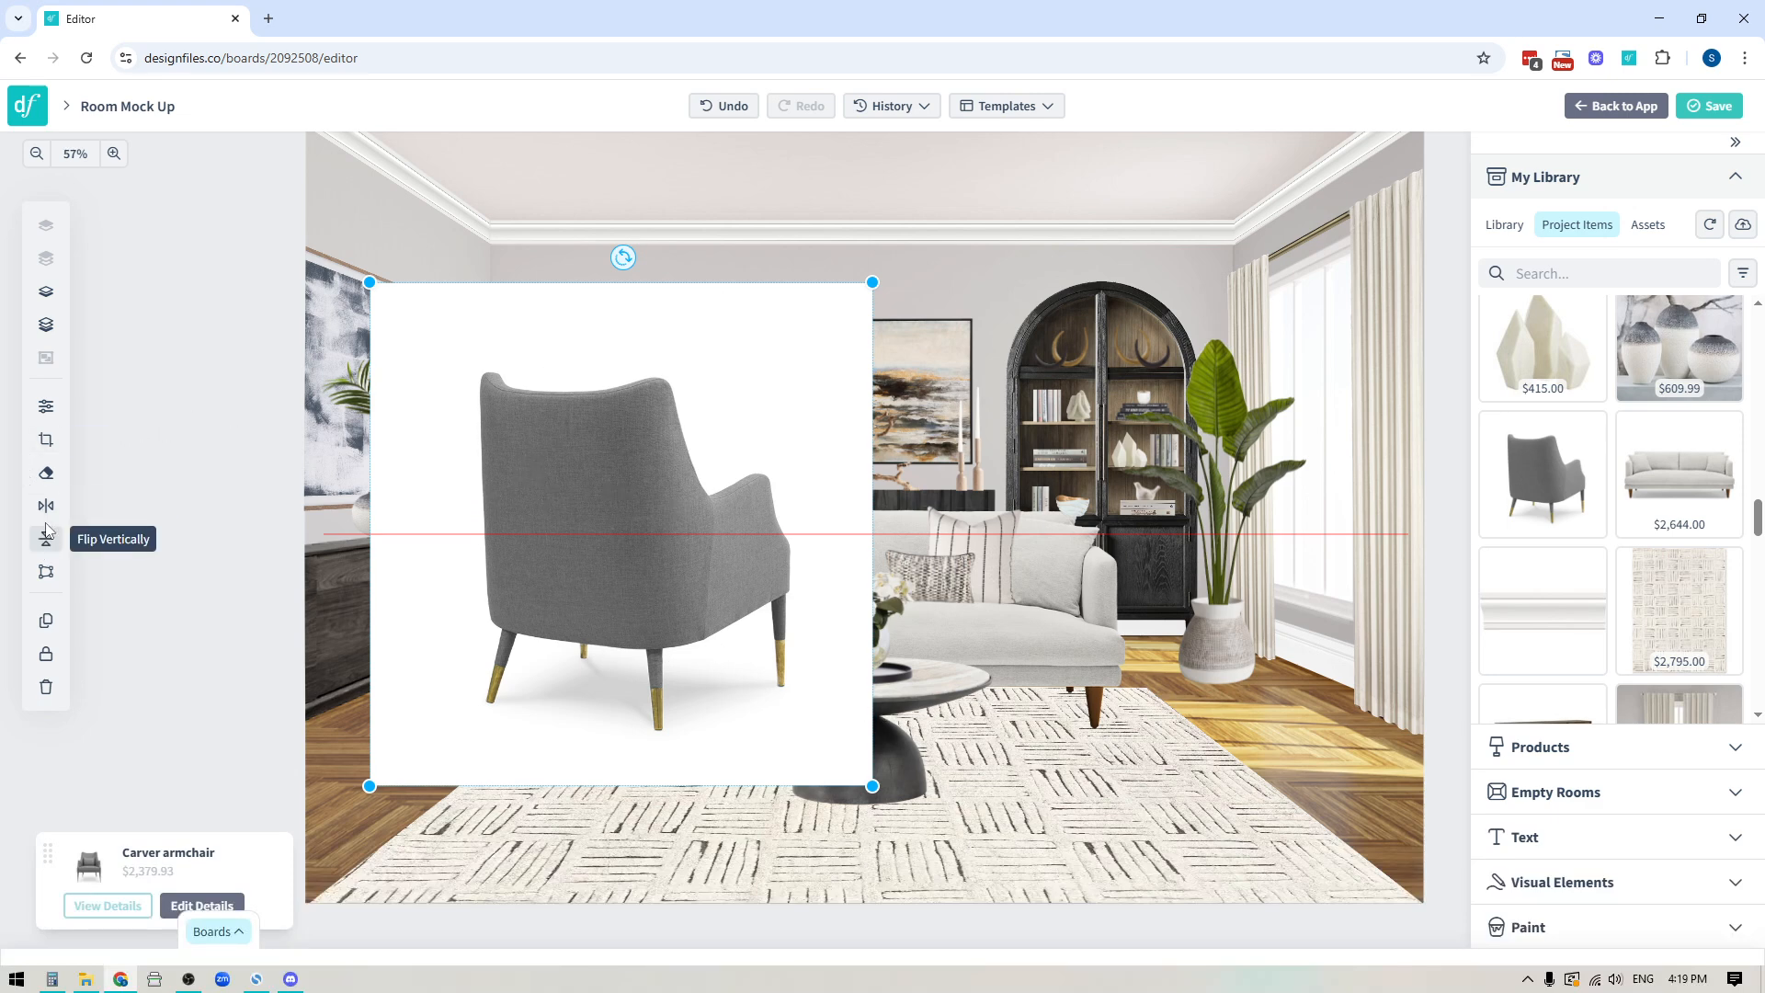
left_click(46, 475)
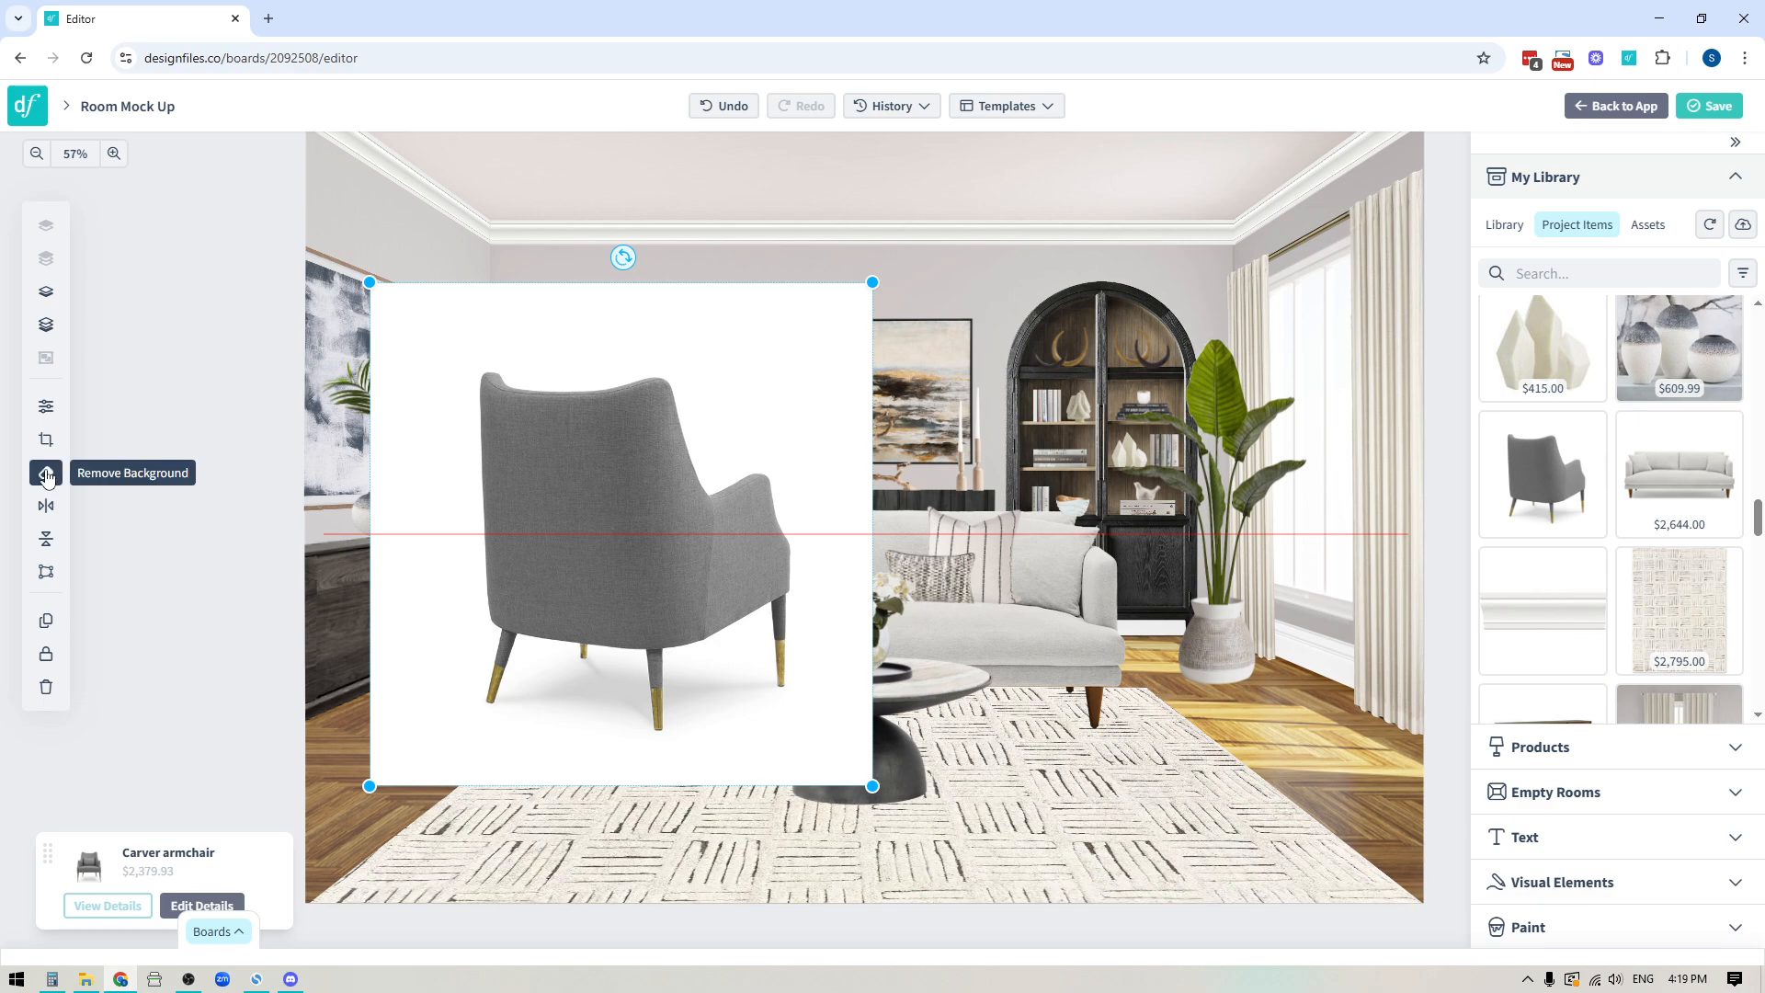
left_click(1267, 476)
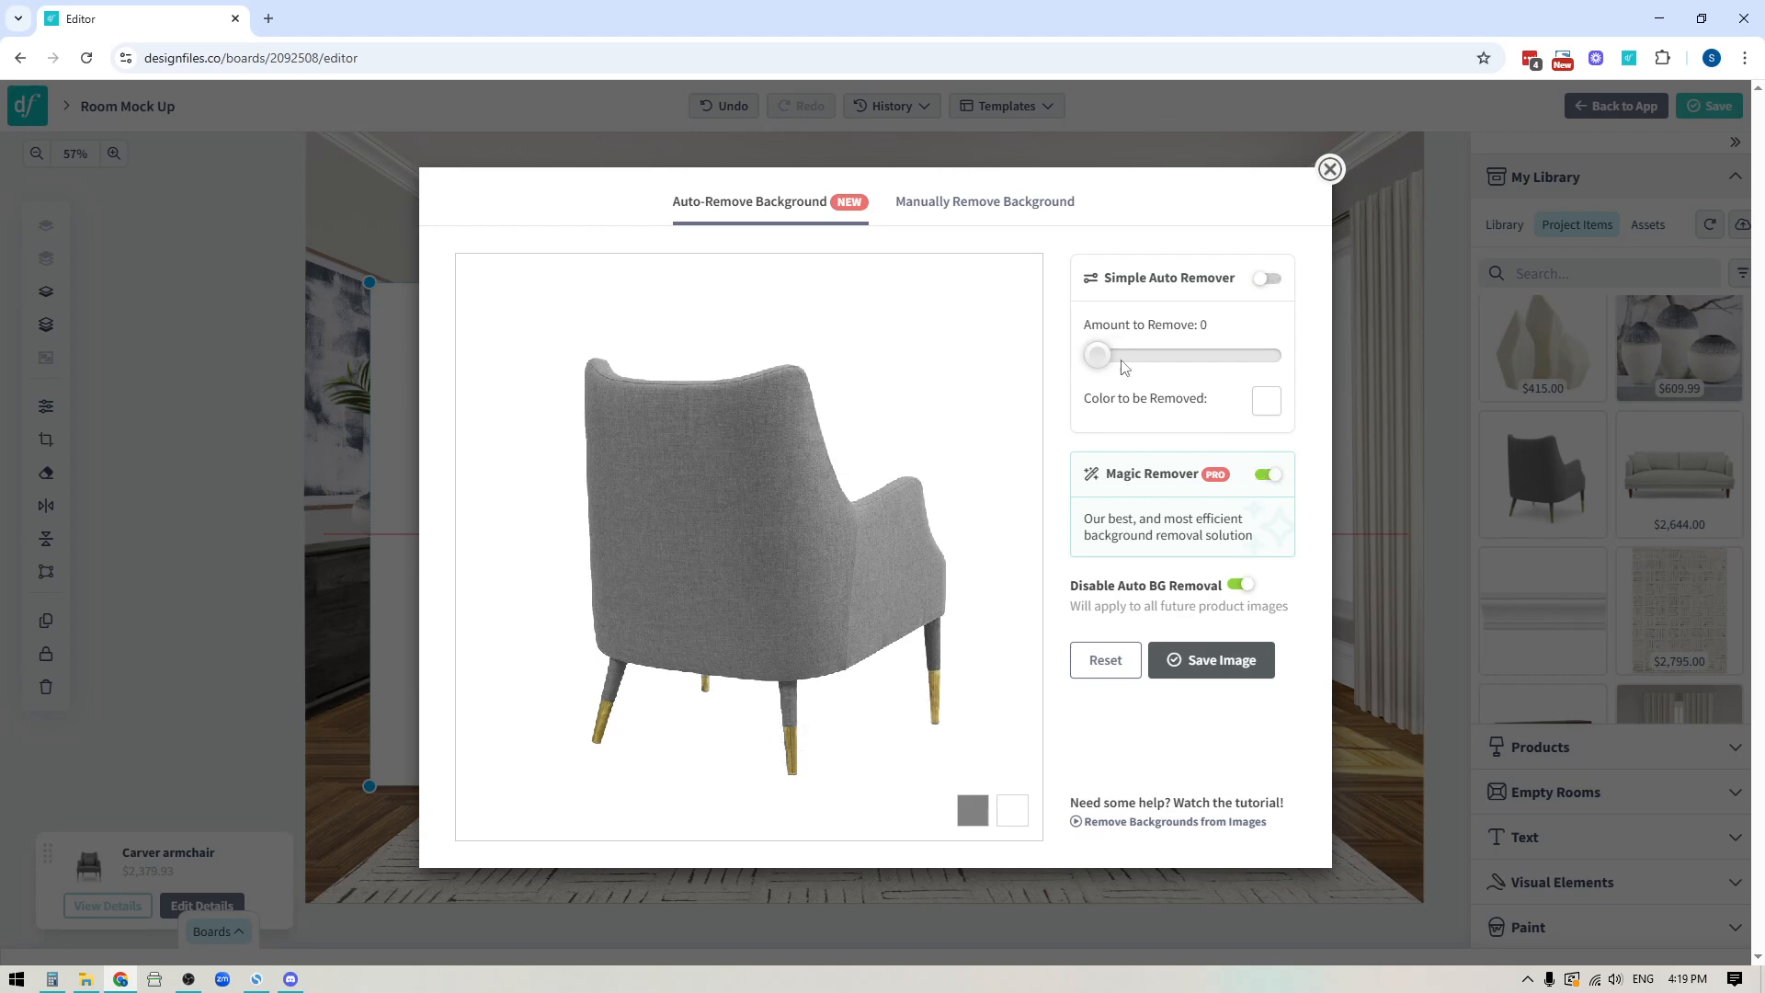
left_click(1234, 671)
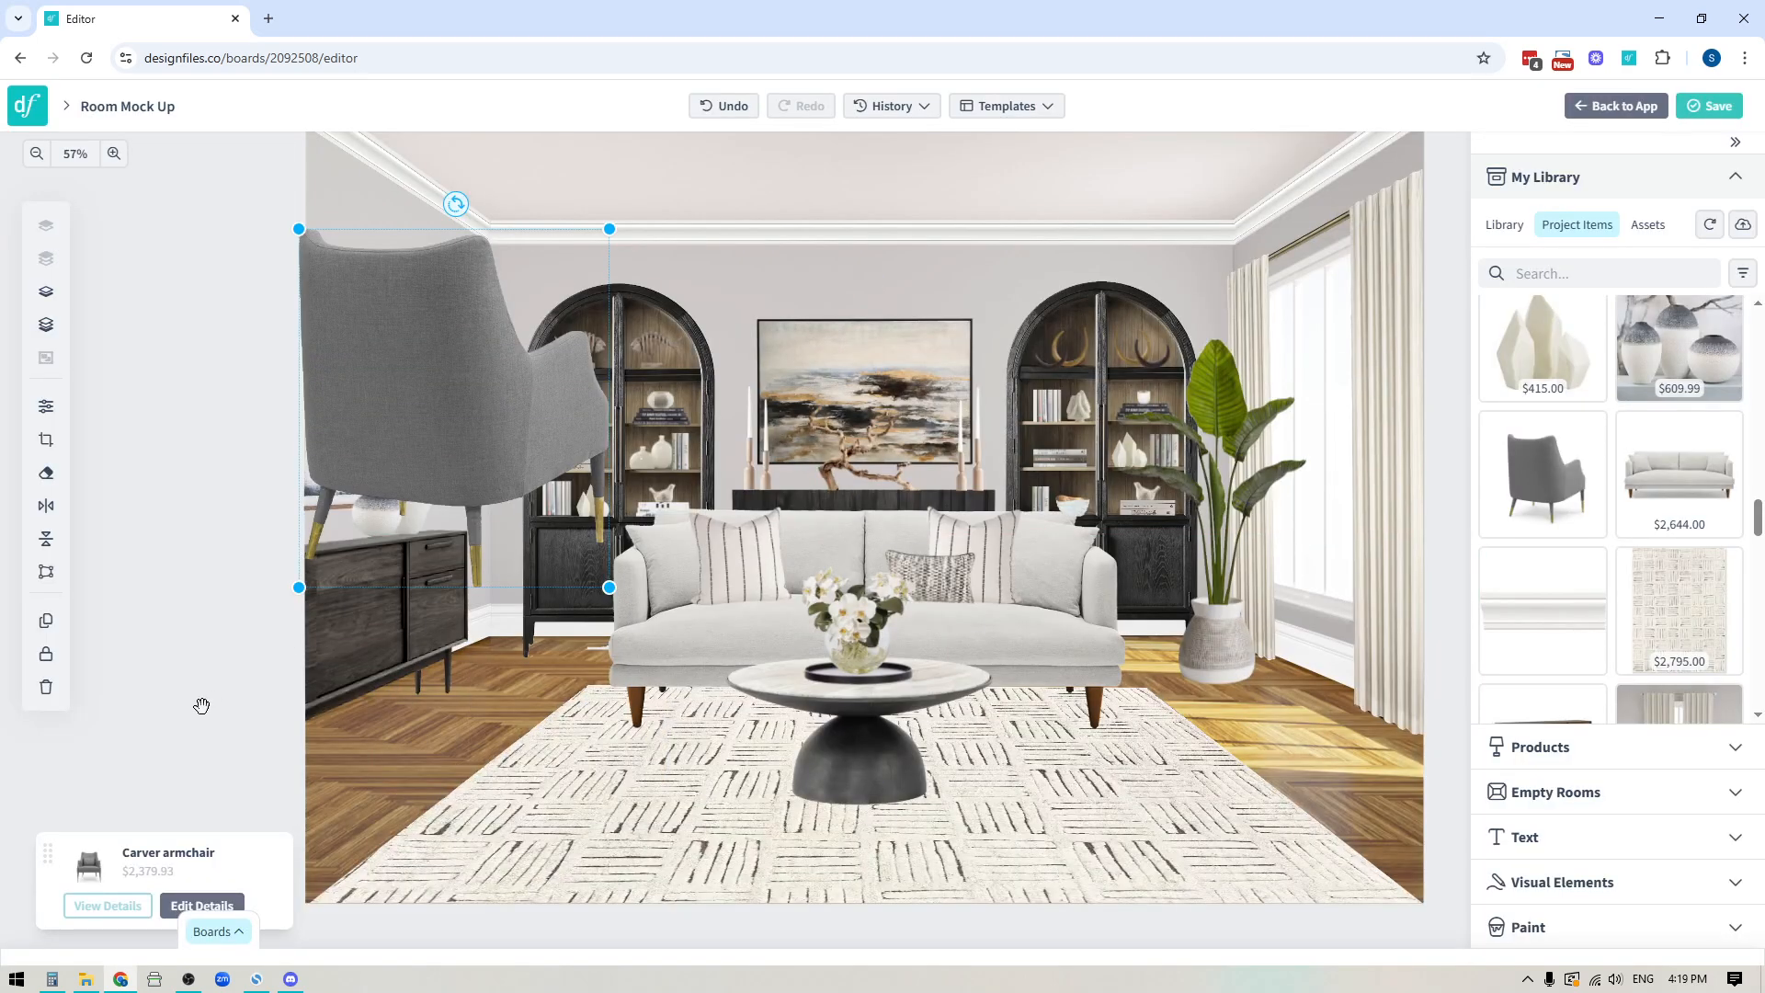
- Move the armchair to the rug's front left and crop off the part of its legs extending below the room image
left_click_drag(209, 702, 263, 591)
left_click_drag(478, 525, 615, 681)
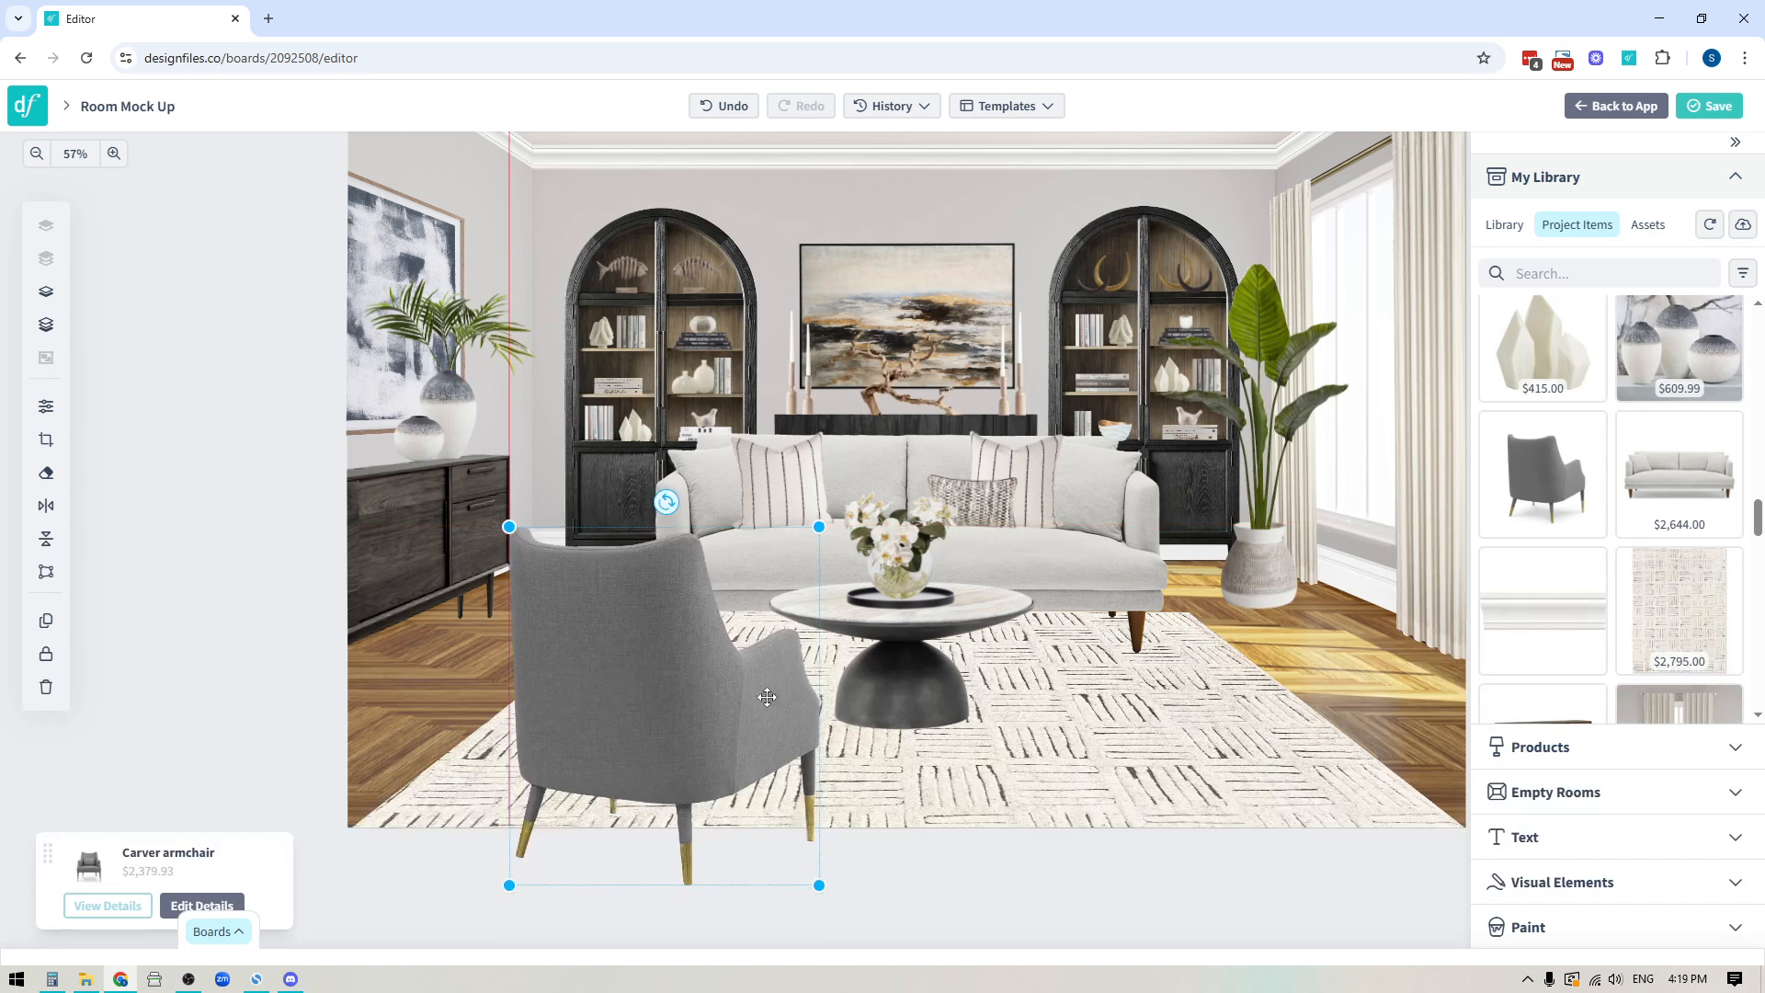
left_click(46, 440)
left_click_drag(811, 883, 856, 823)
left_click(114, 525)
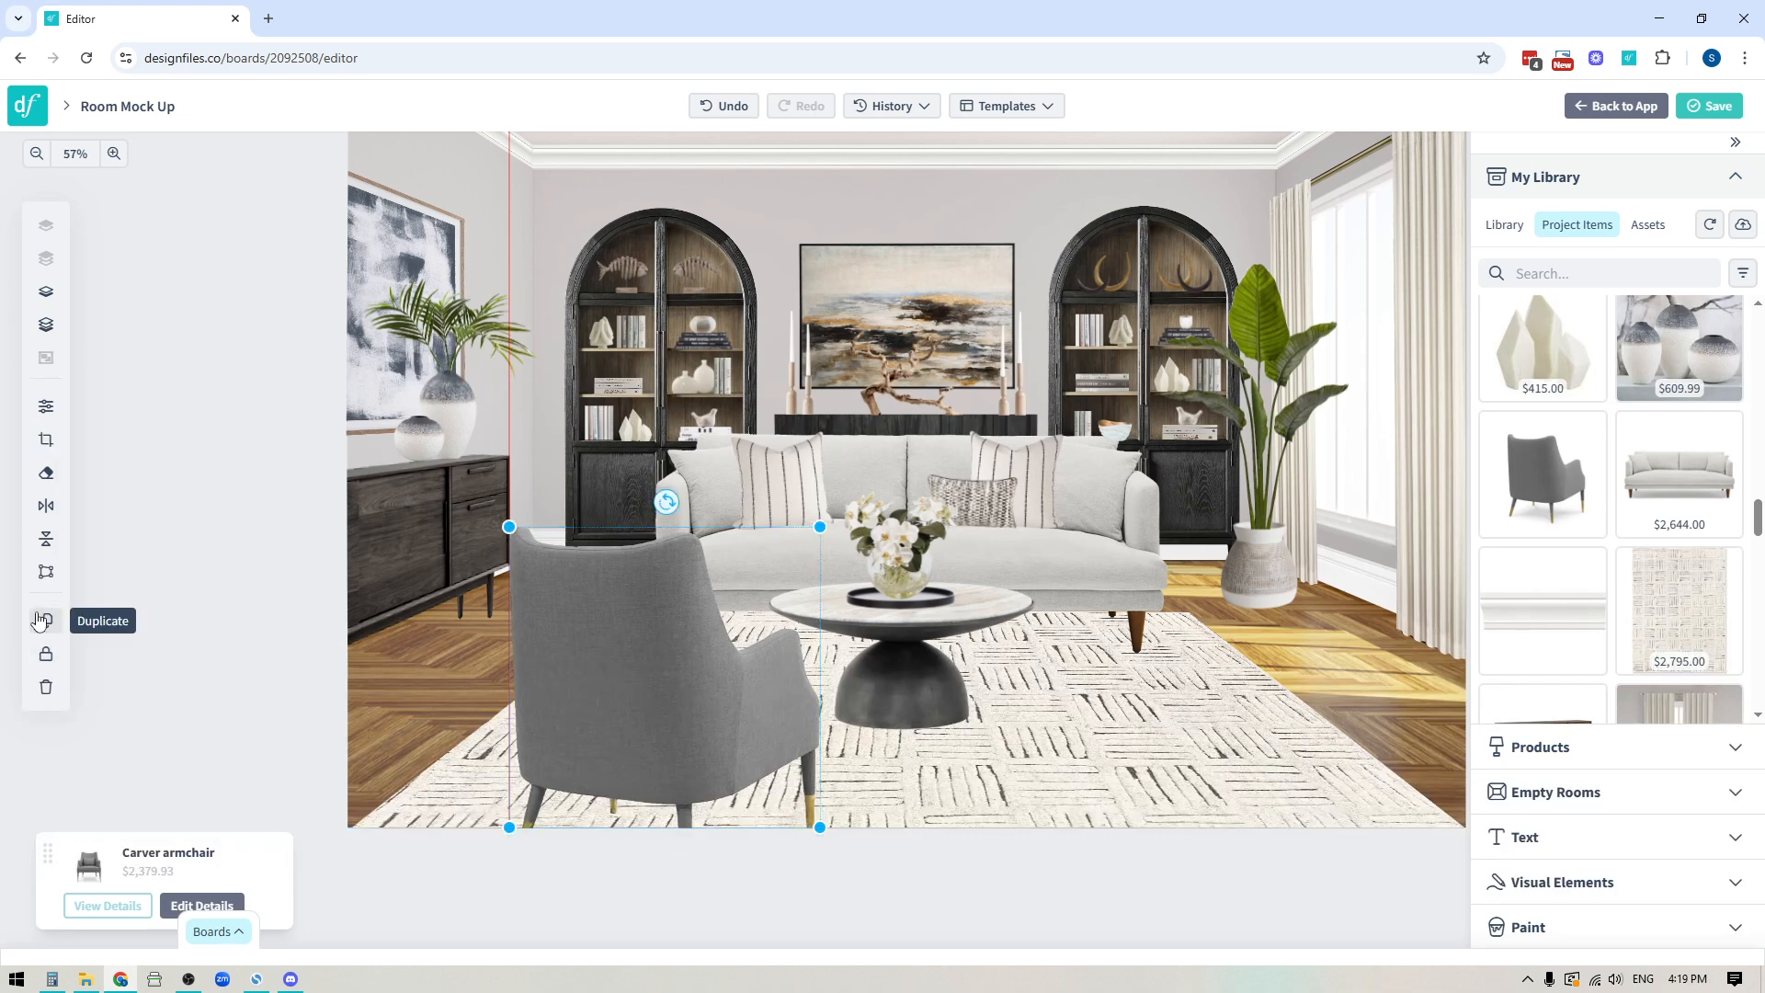
- Duplicate the armchair, flip the copy horizontally and place it opposite the original on the rug's front right
left_click(44, 620)
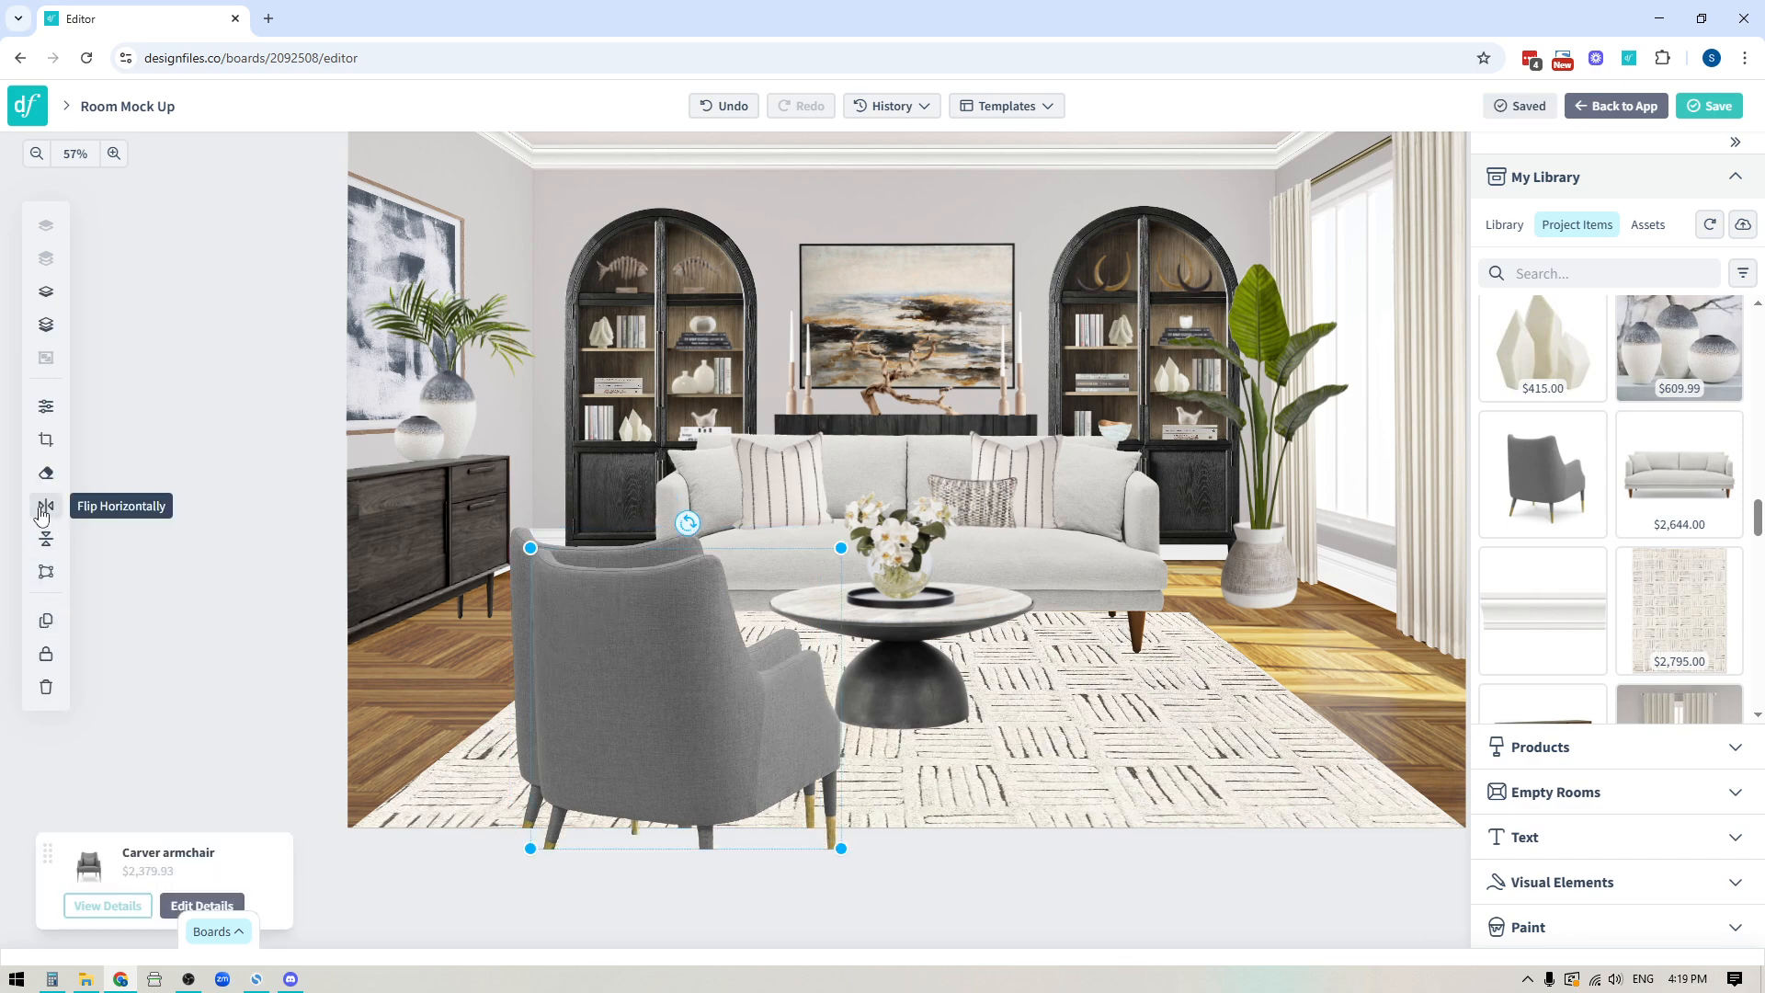
left_click(44, 505)
left_click_drag(690, 769, 1156, 747)
left_click_drag(1134, 747, 1141, 746)
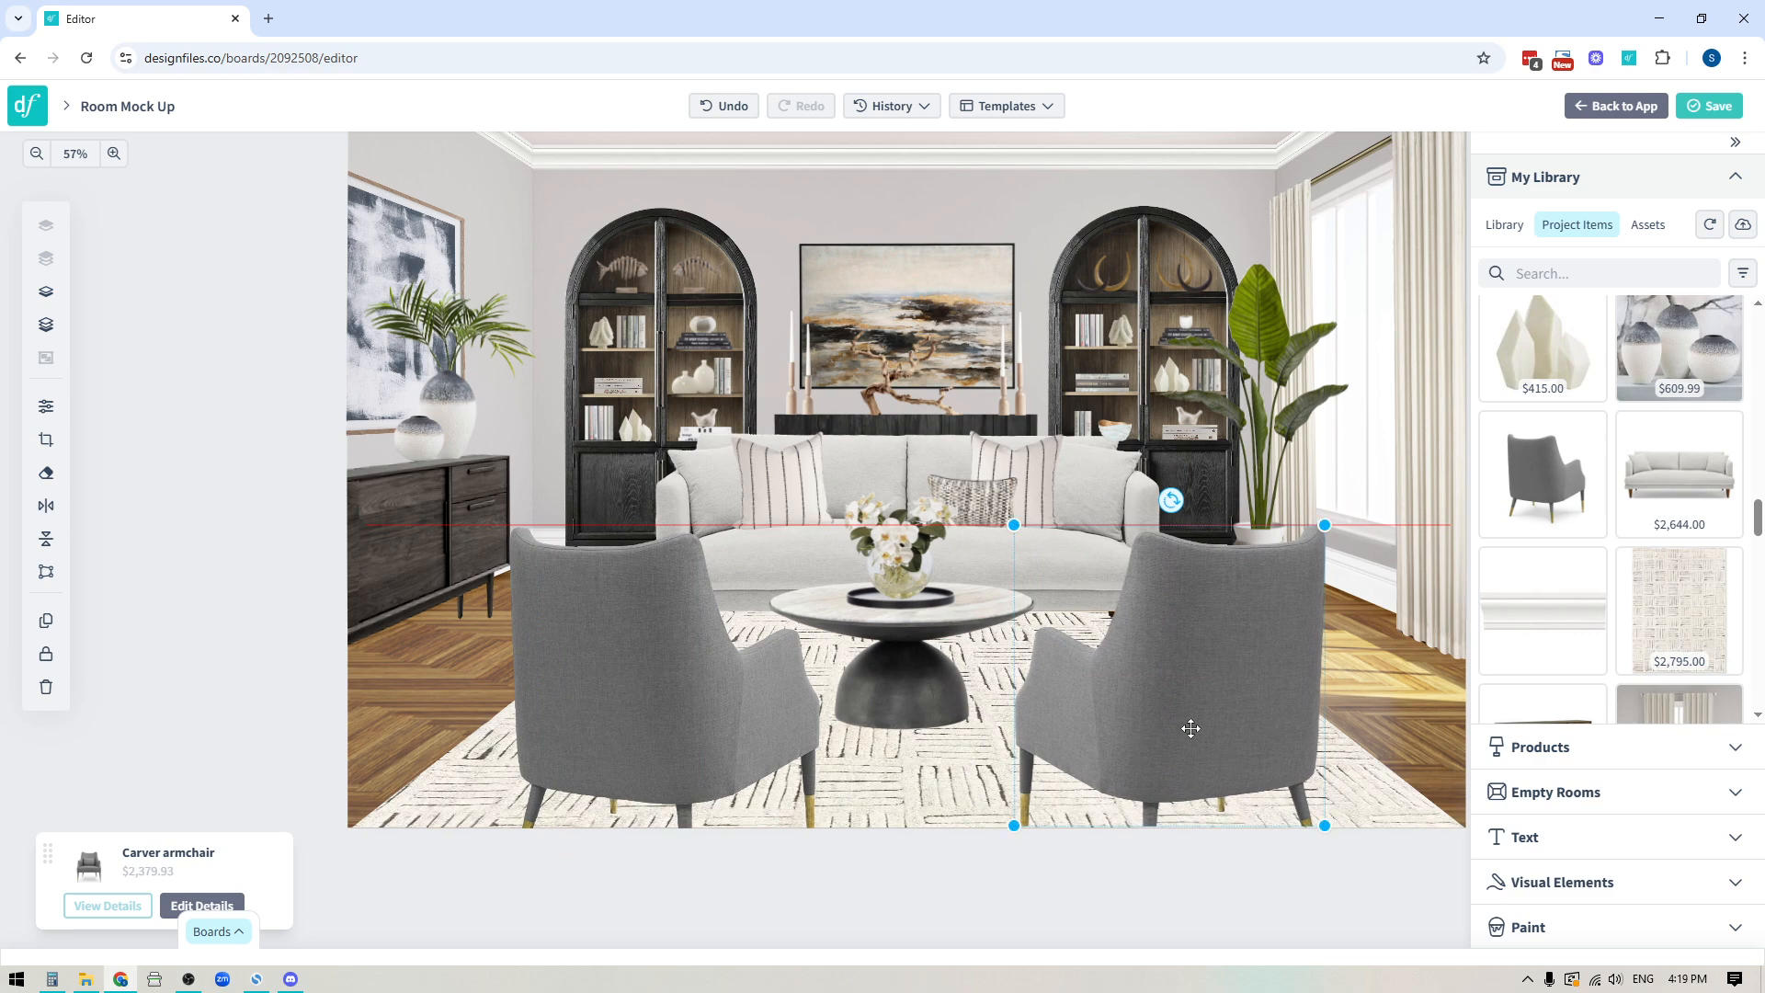
- Nudge the right armchair slightly left and down to line it up with the left armchair and the room's front edge
key("Left")
key("Left")
key("Left")
key("Left")
key("Left")
key("Left")
key("Left")
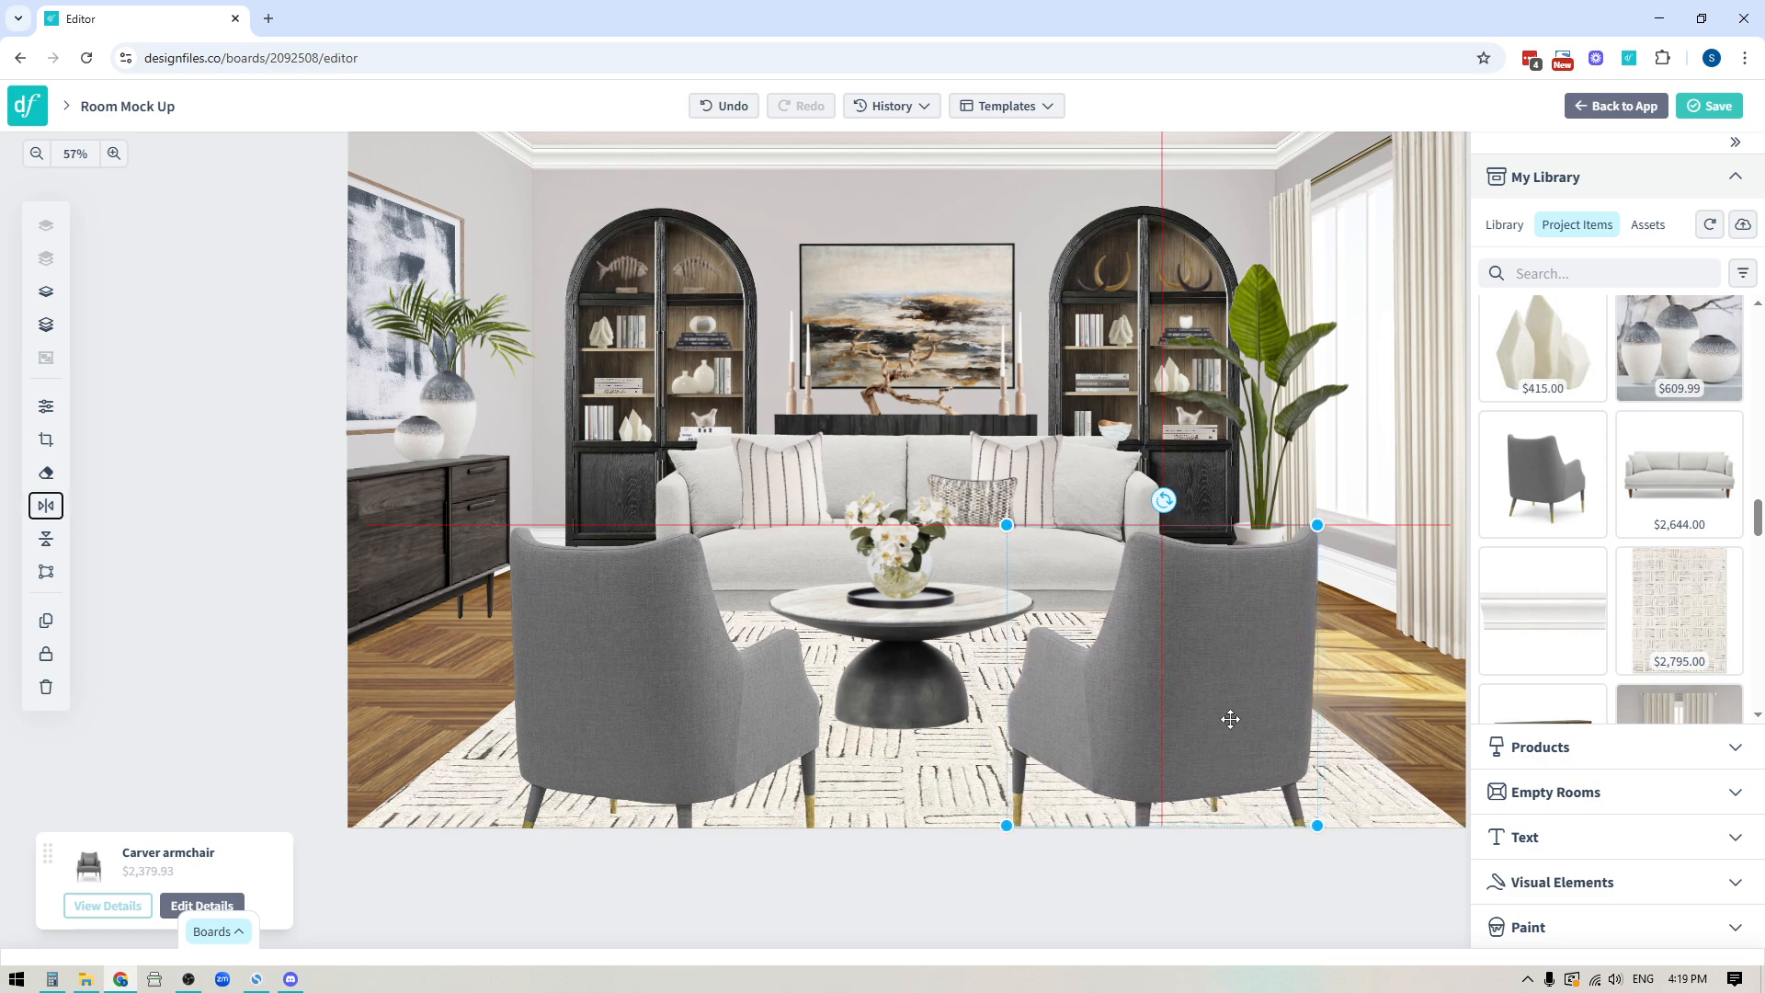
key("Down")
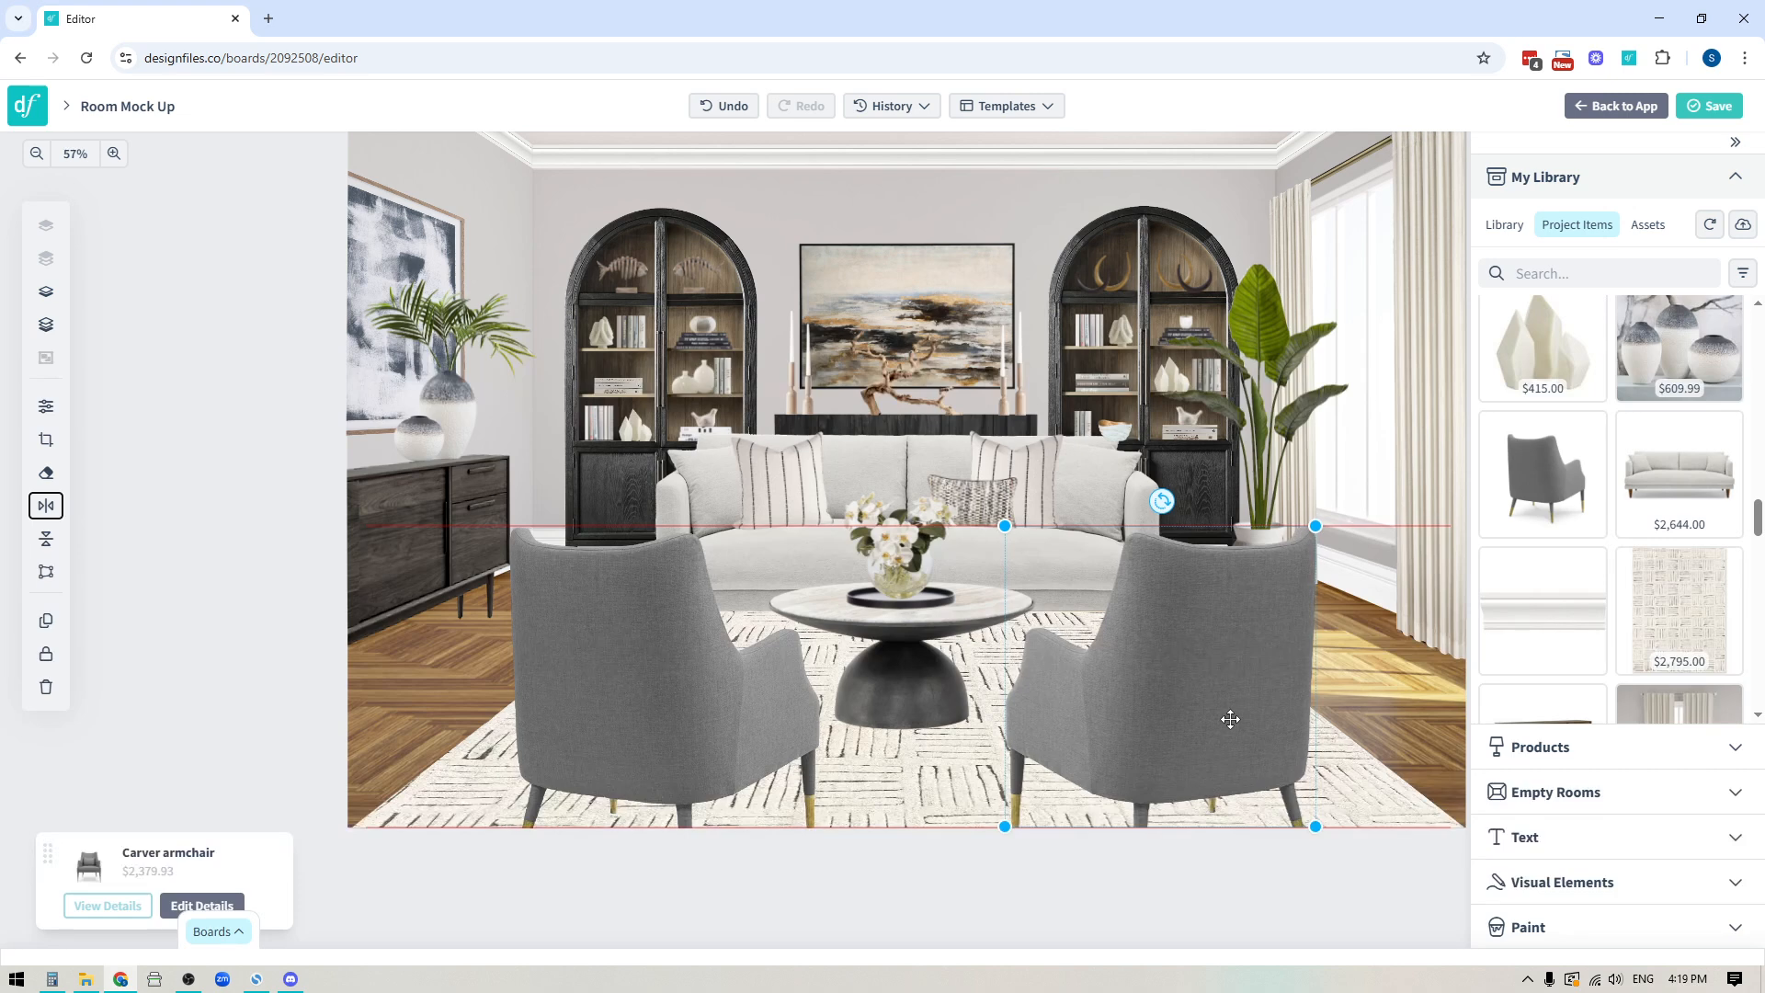
key("Left")
key("Left")
key("Left")
key("Left")
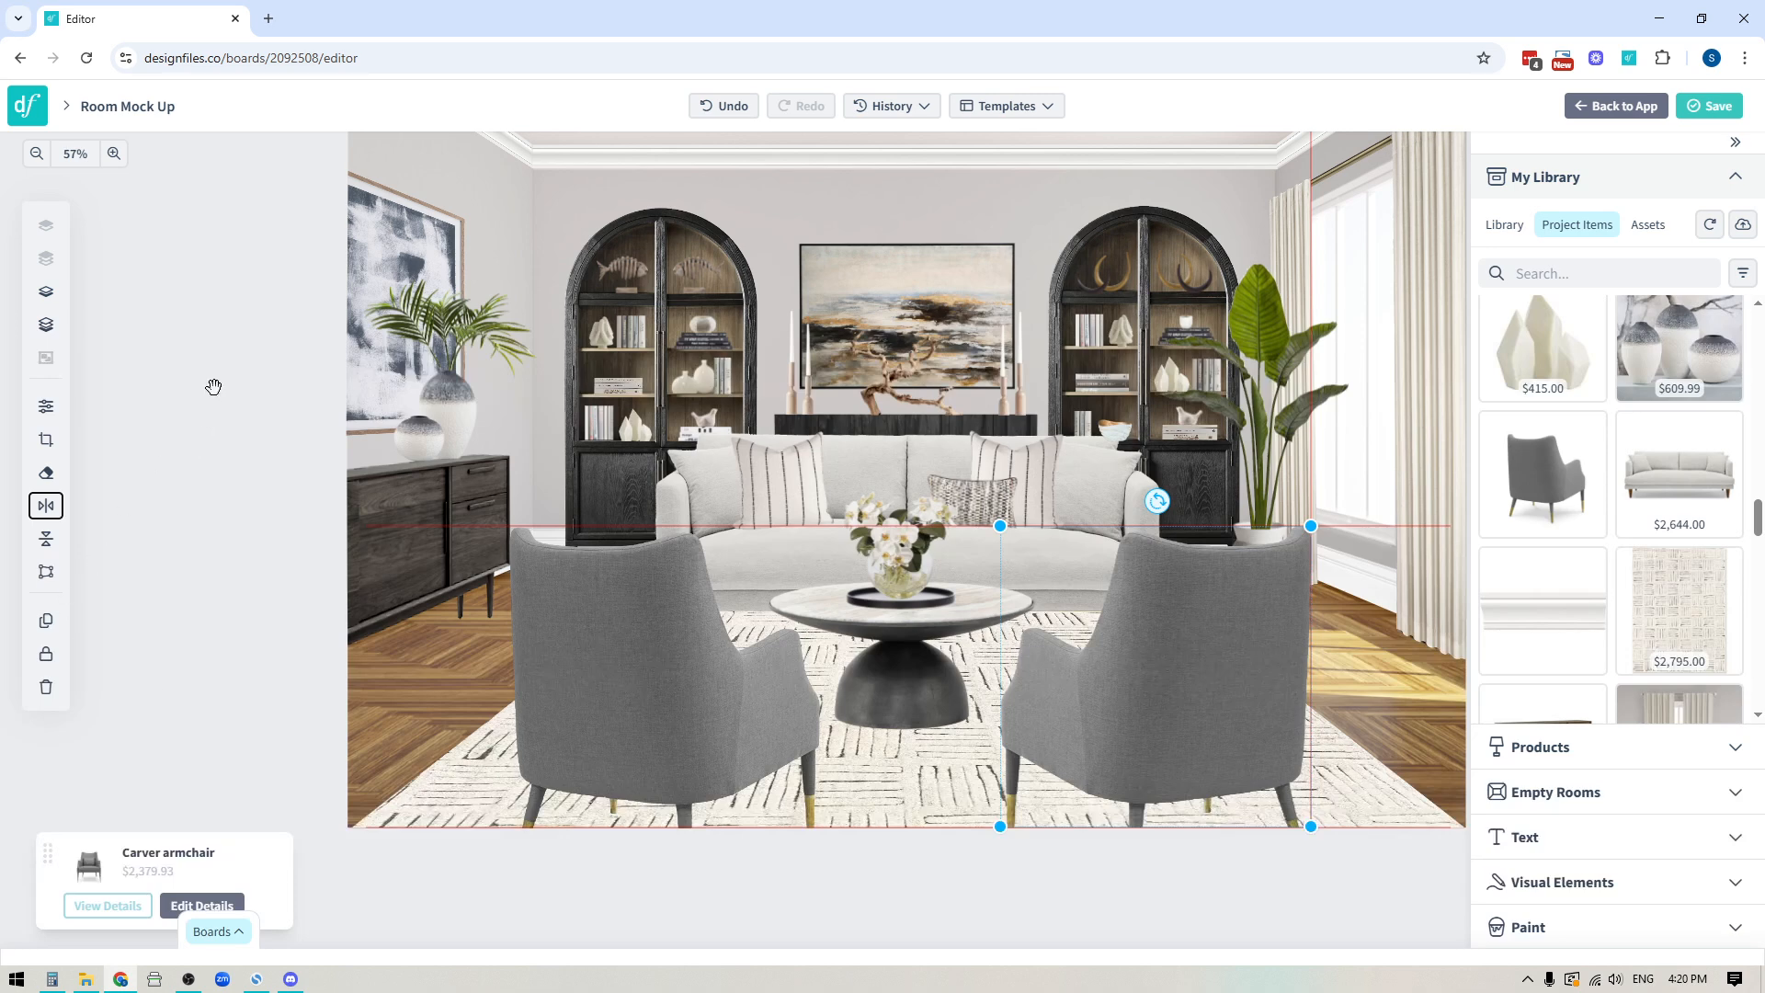
left_click(214, 423)
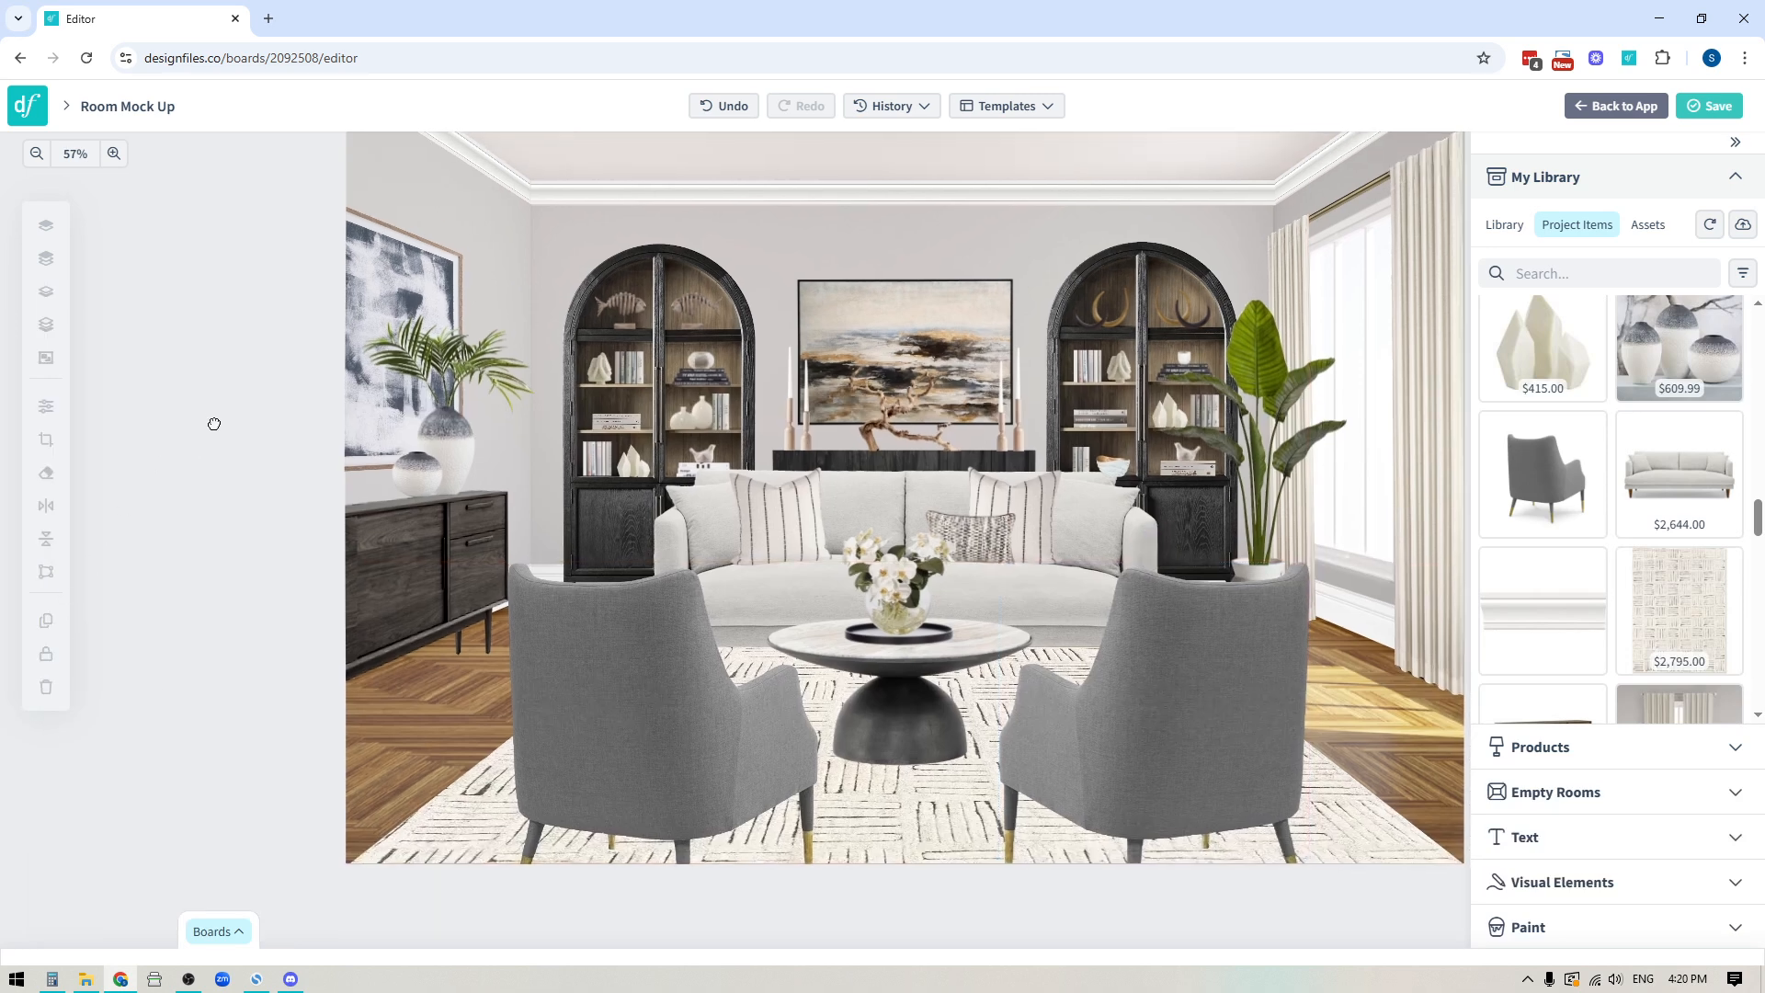
- Try flipping the left armchair vertically and flip it back upright
left_click(634, 648)
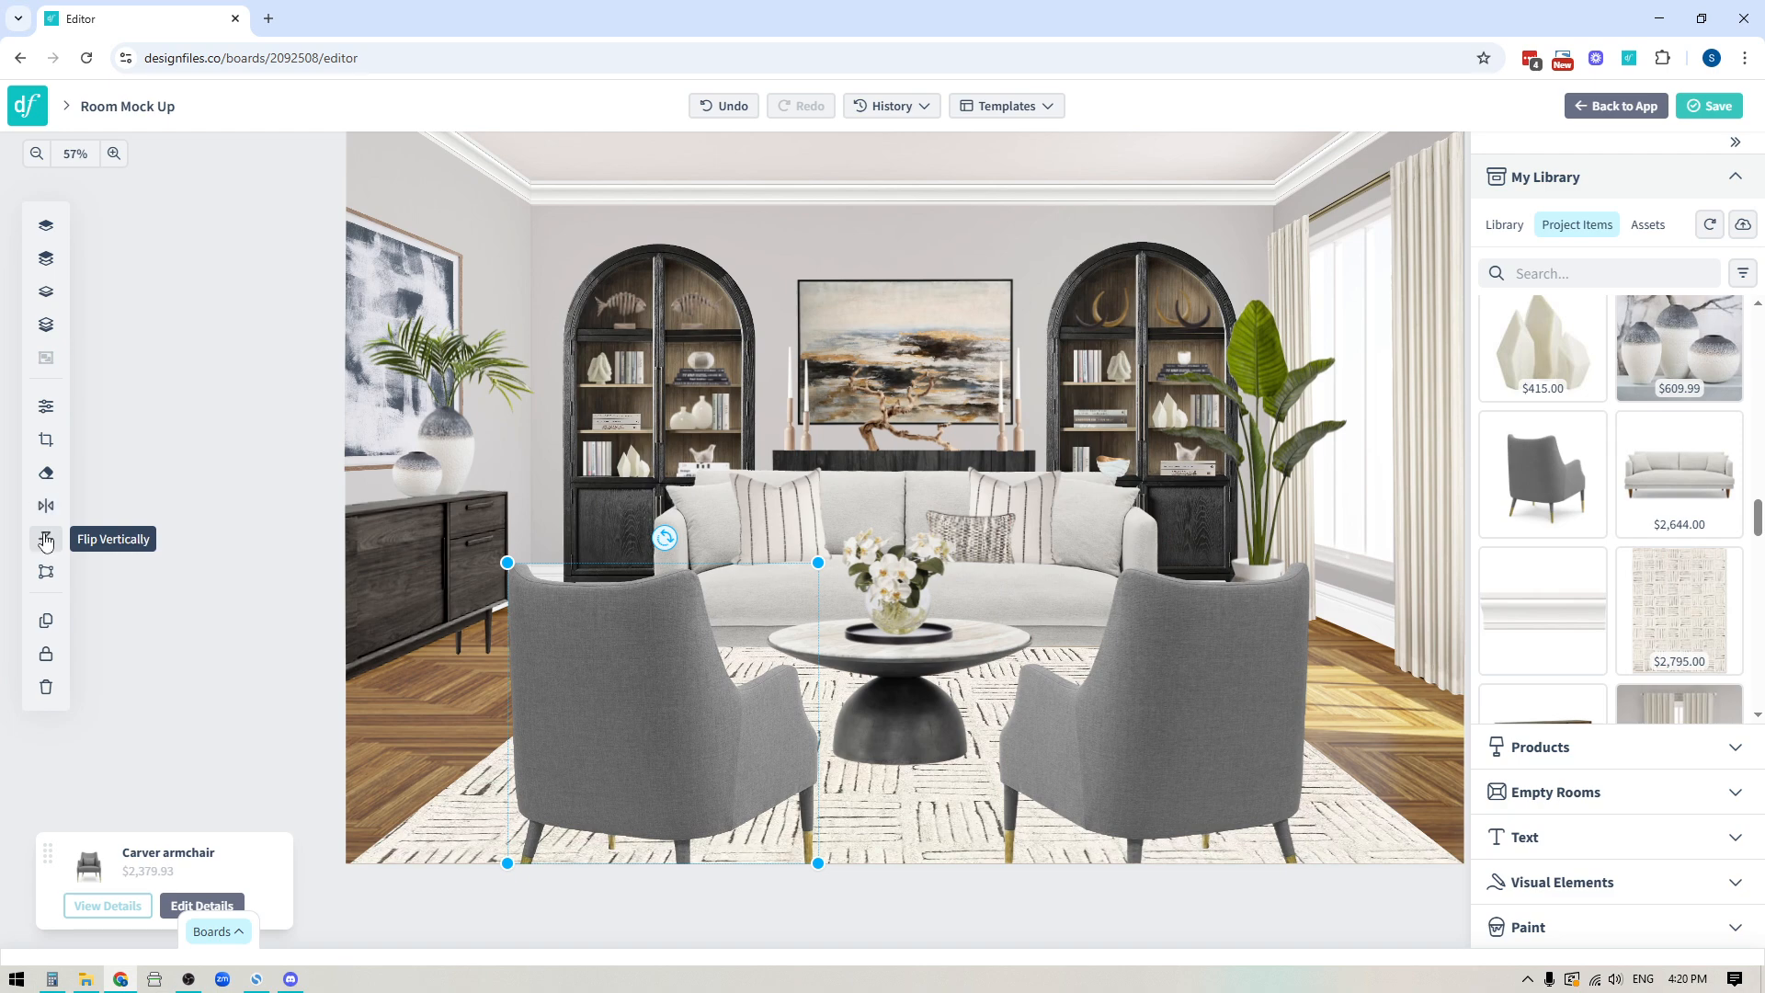
left_click(46, 541)
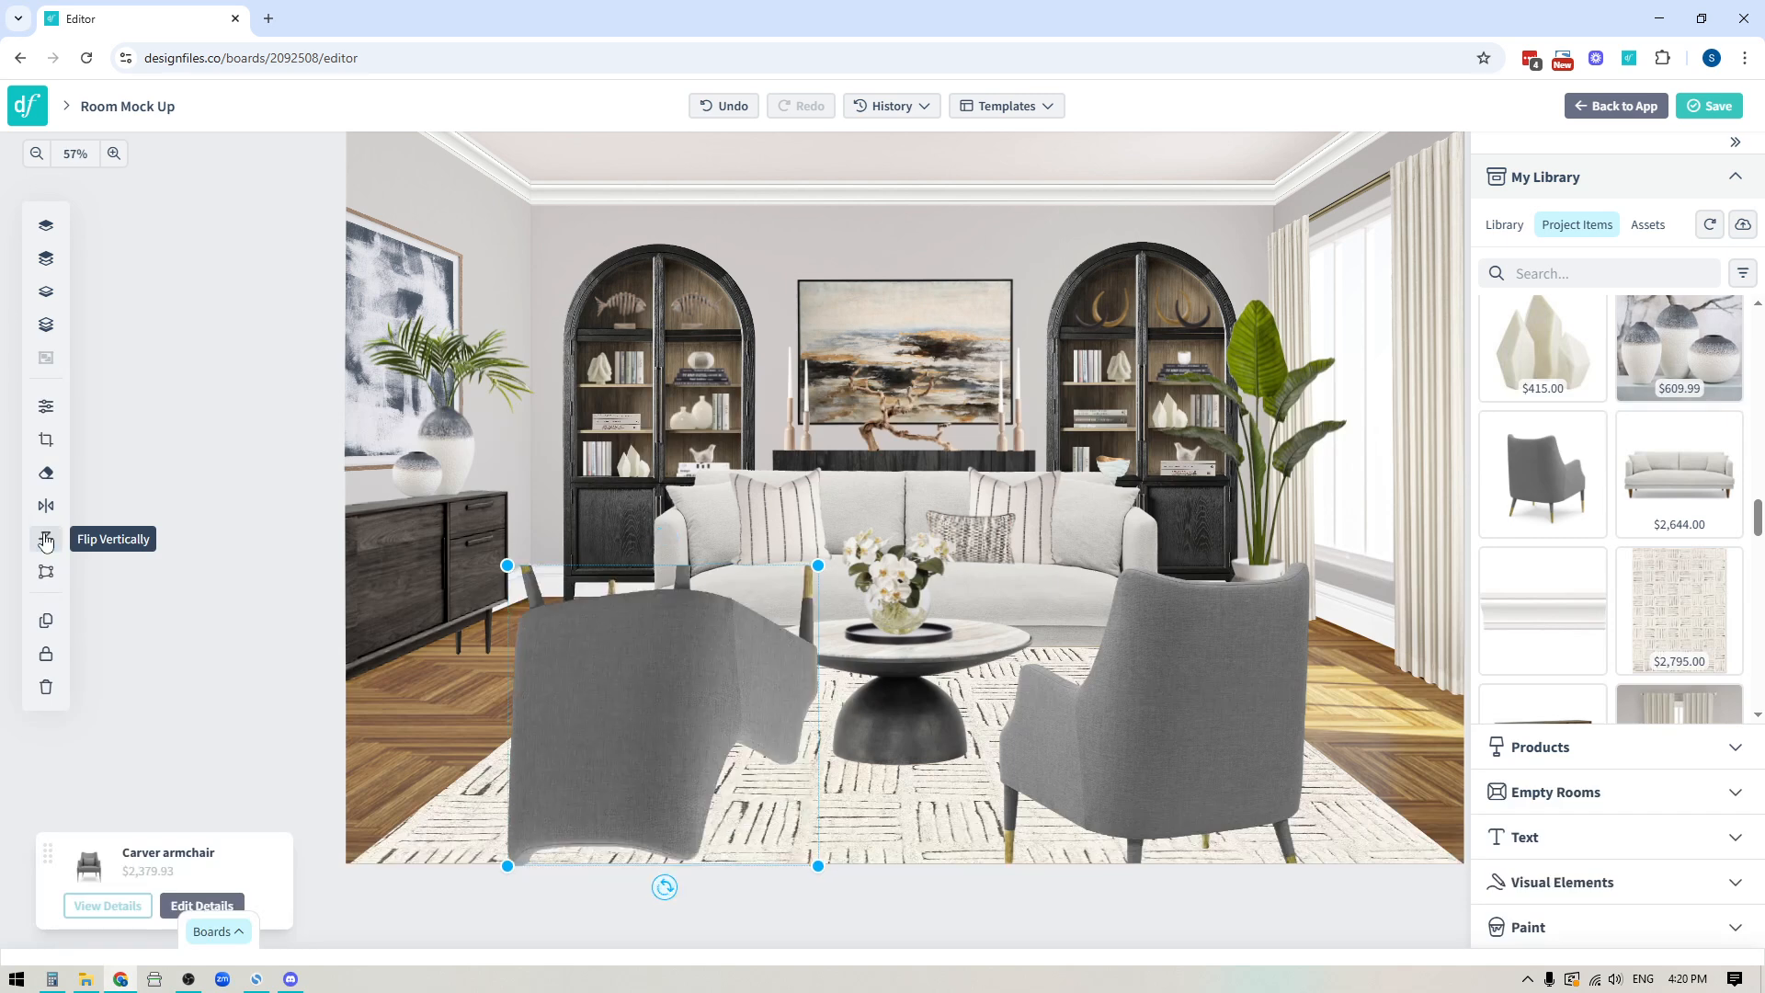
left_click(46, 540)
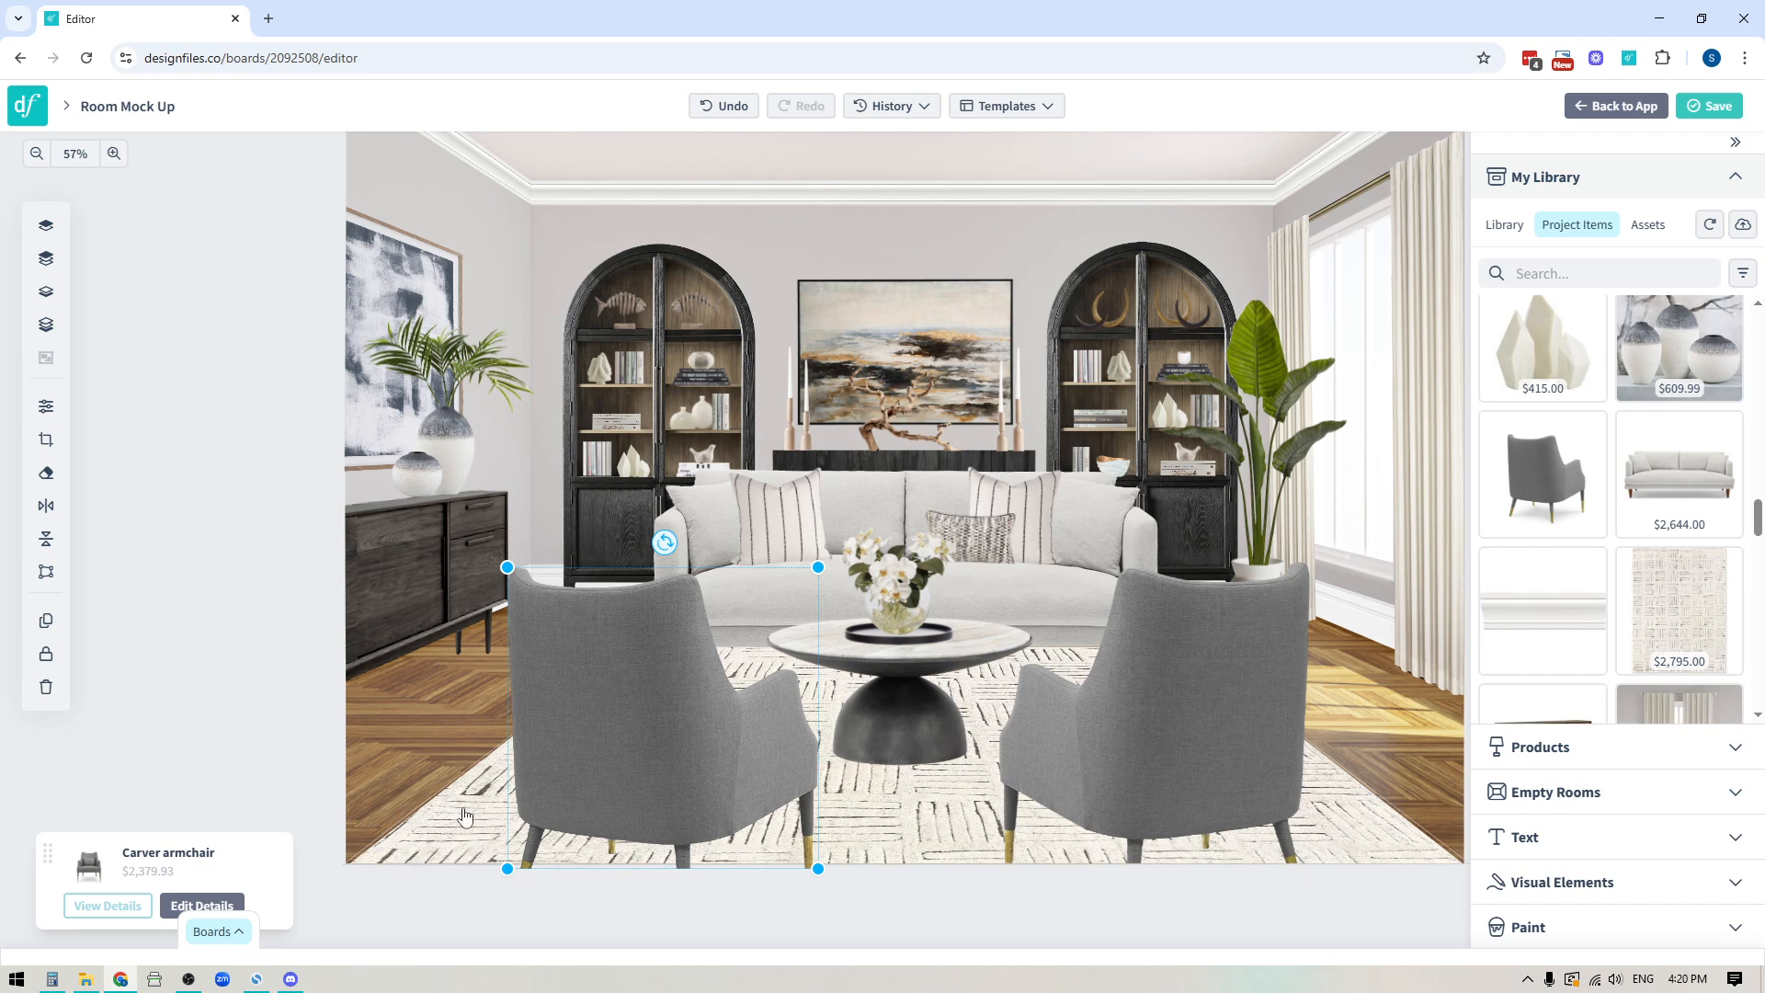
left_click_drag(207, 367, 210, 465)
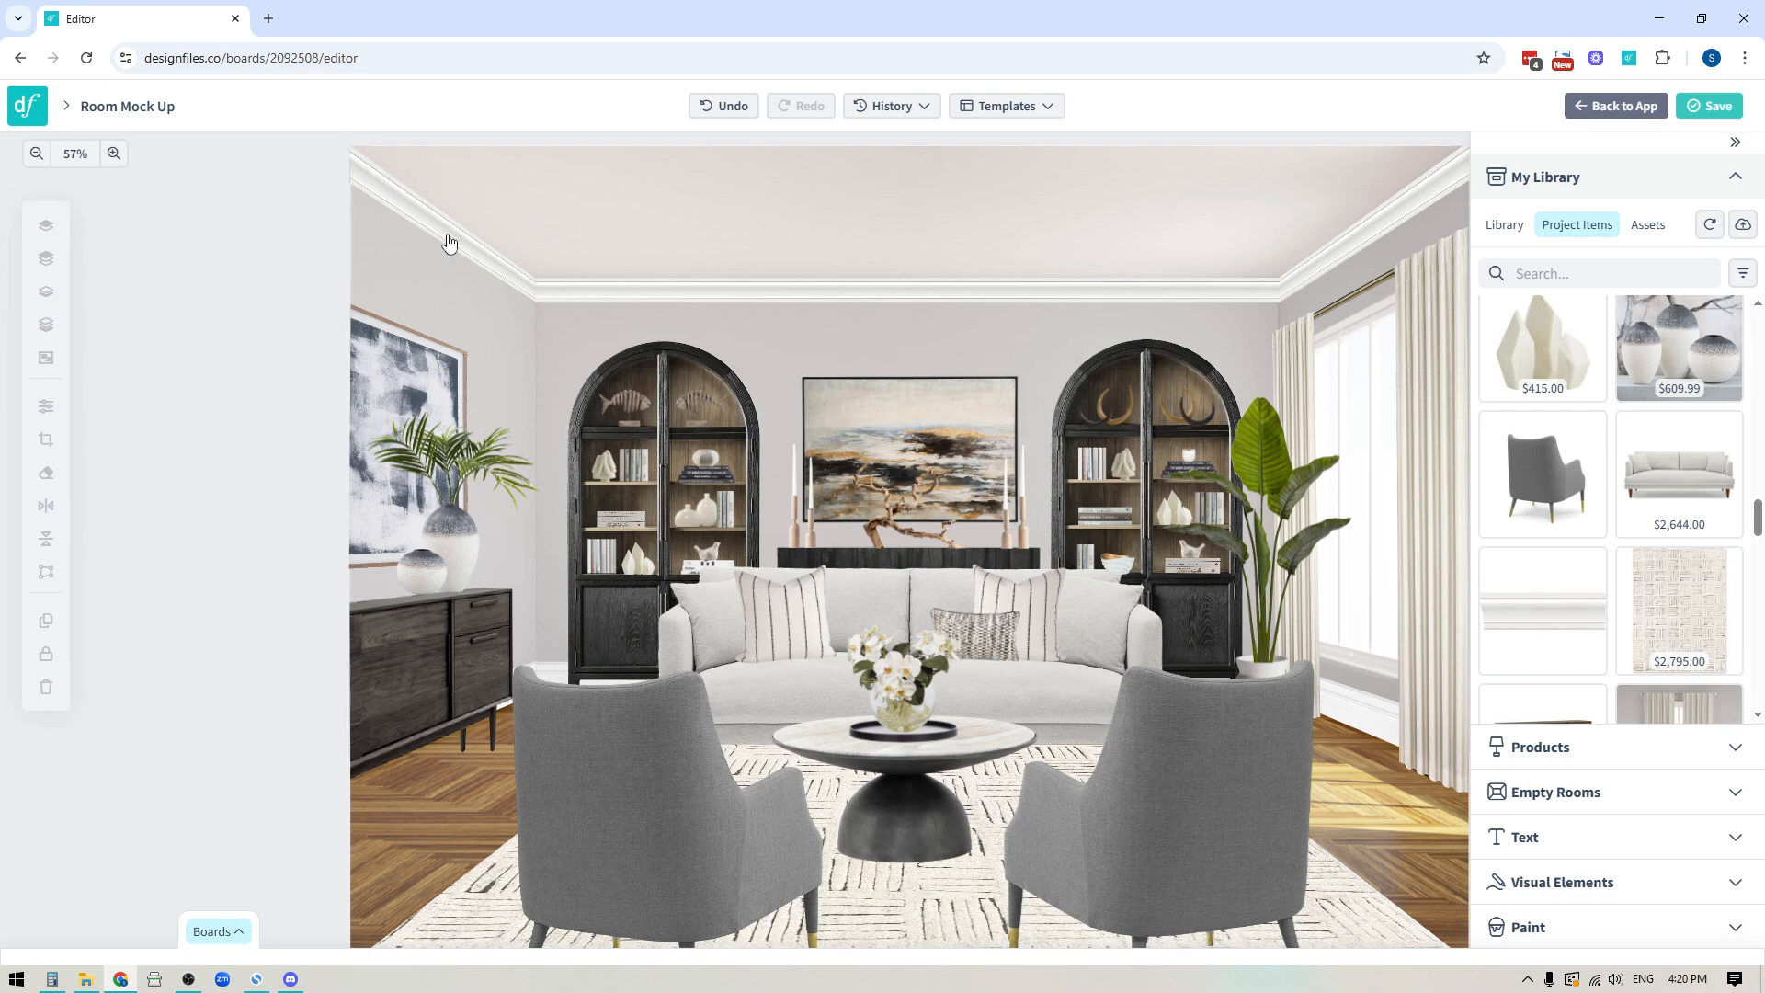
left_click_drag(277, 606, 232, 552)
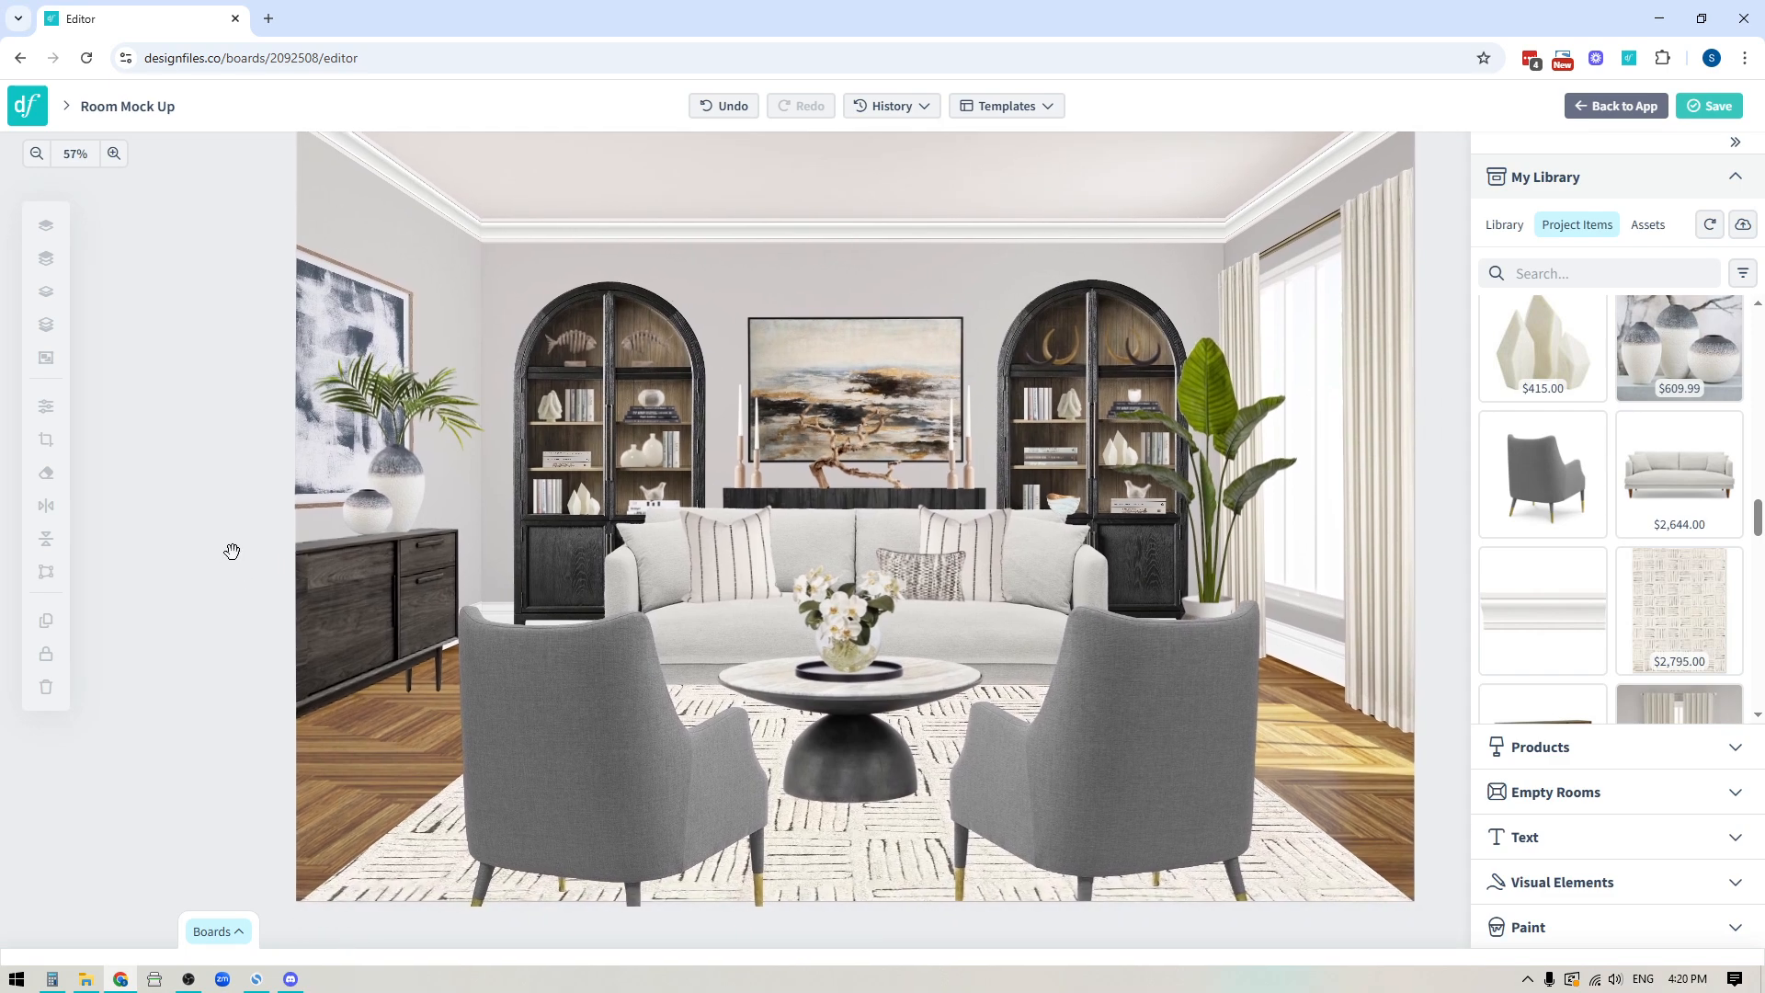